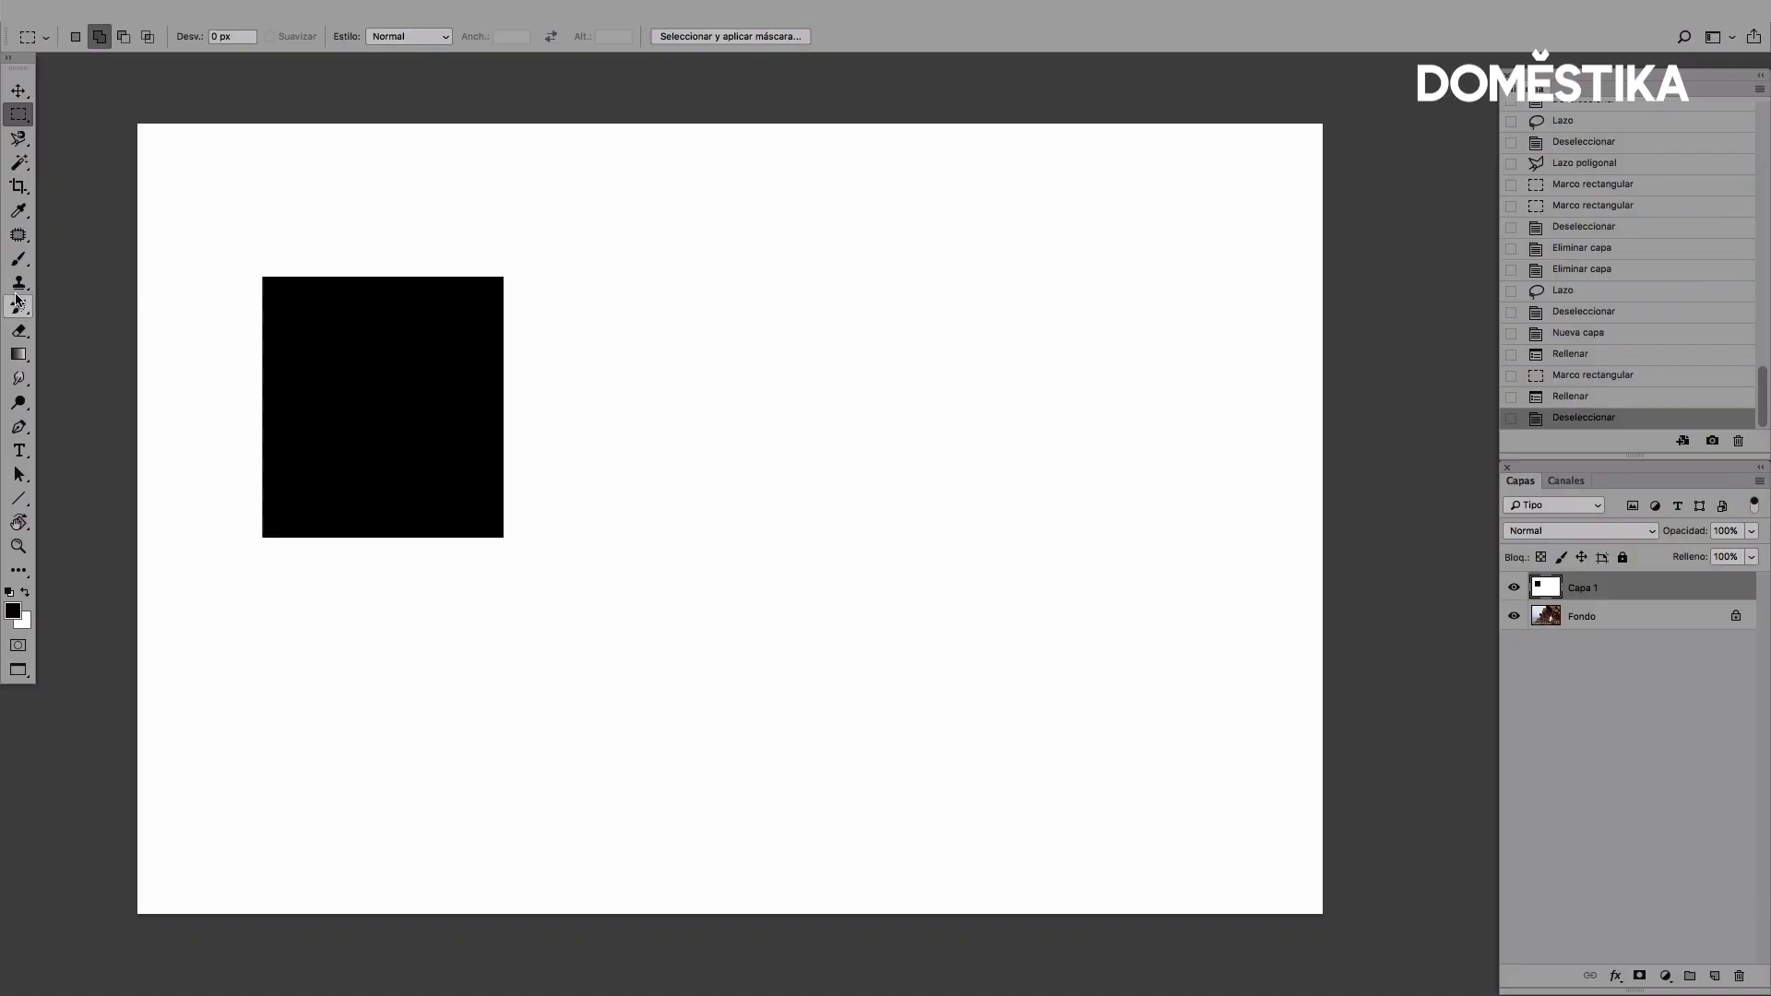
Step: Choose the Clone Stamp tool rather than Pattern Stamp and enlarge its brush to 400 pixels
{"action": "left_click", "coordinate": [20, 283]}
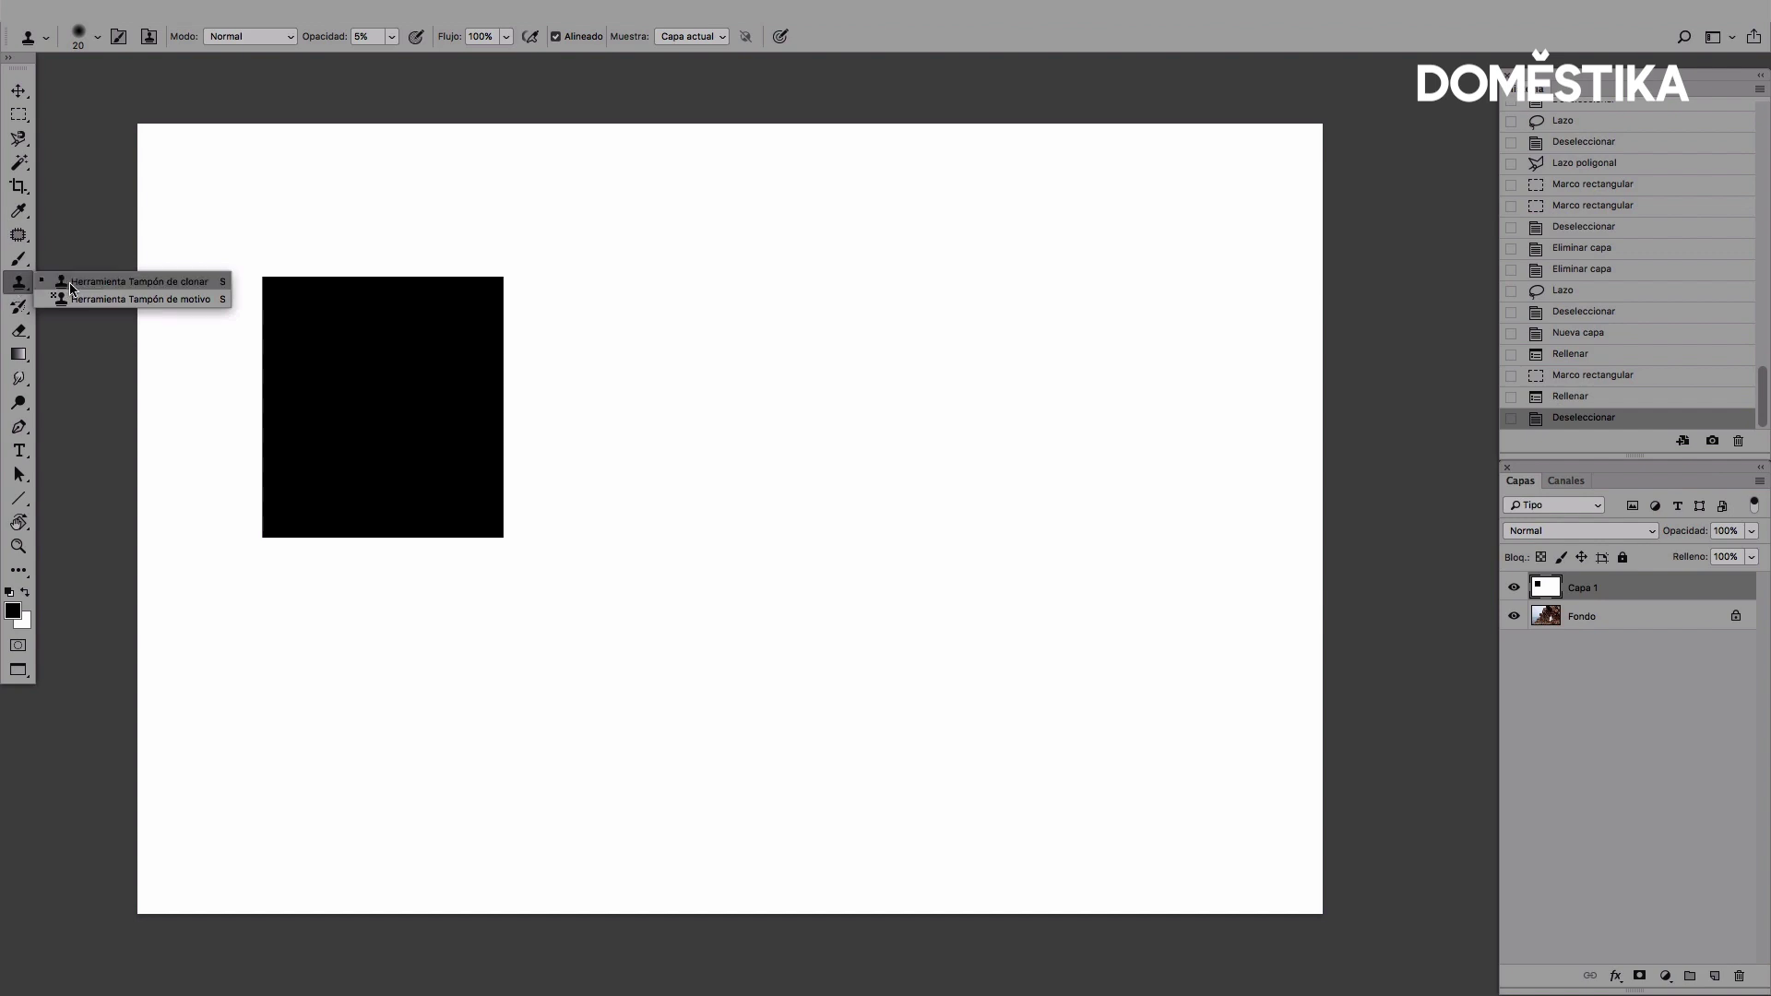
{"action": "left_click", "coordinate": [154, 287]}
{"action": "key", "text": "bracketright"}
{"action": "key", "text": "bracketright"}
{"action": "key", "text": "bracketright"}
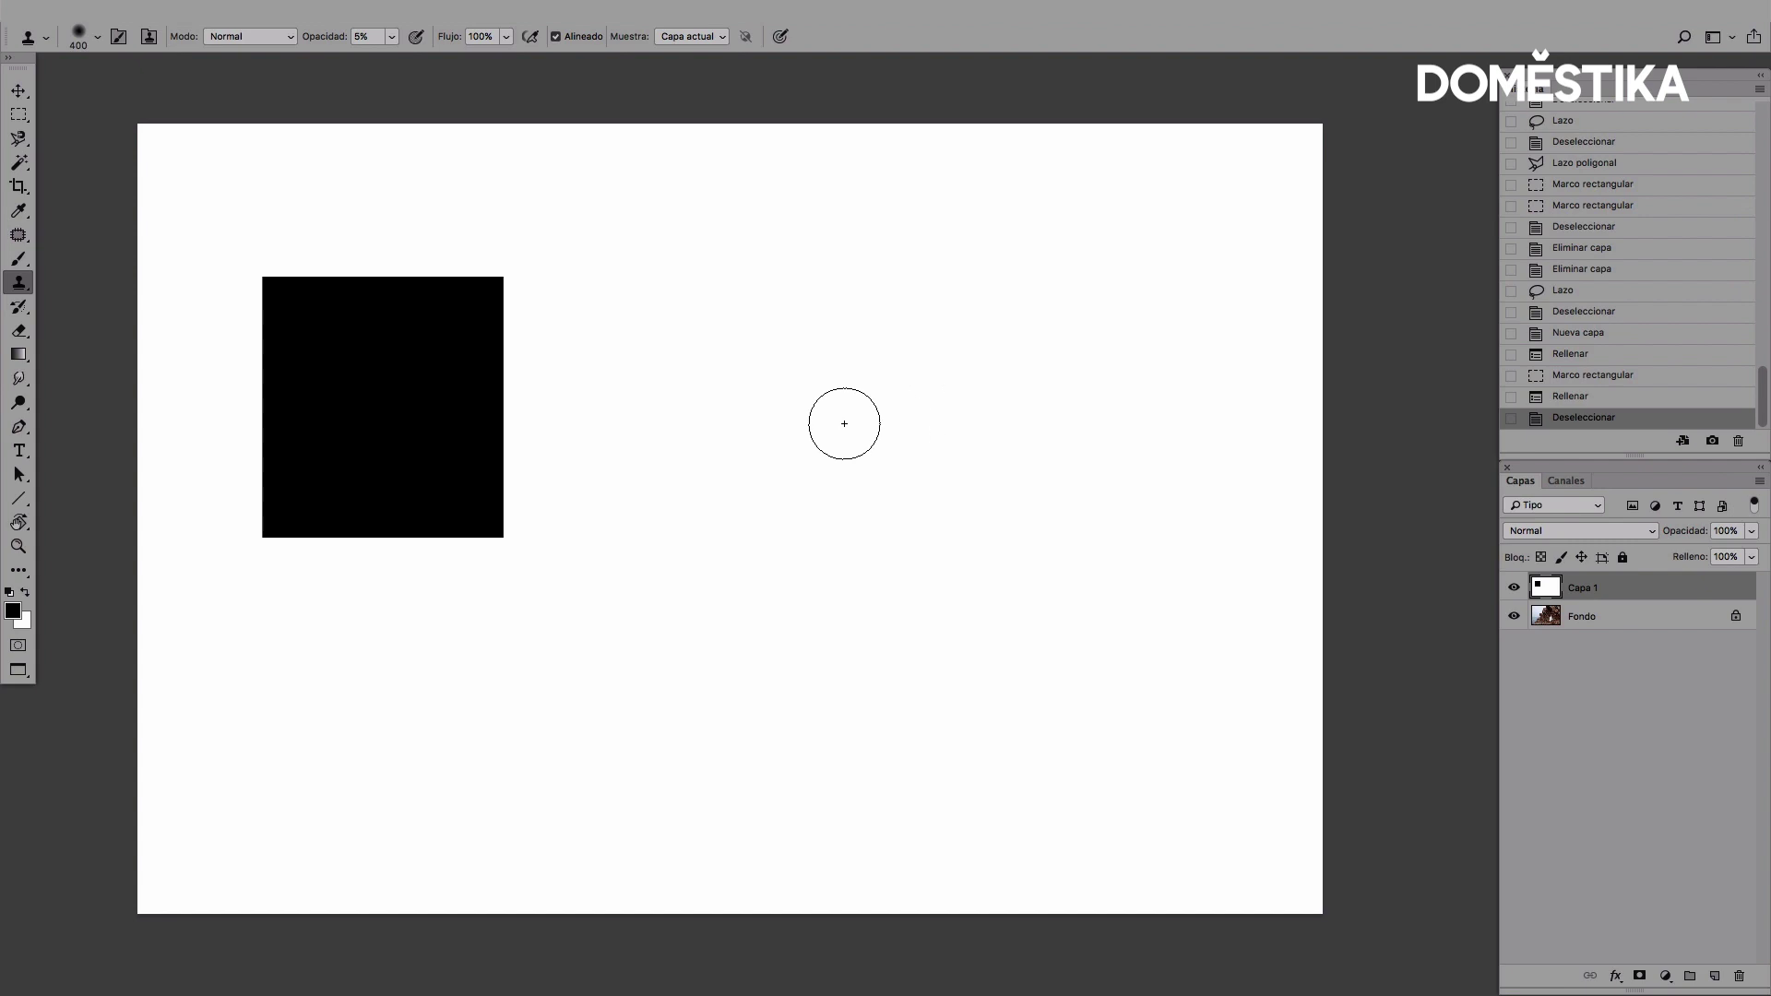
Step: Keep the clone blend mode on Normal and raise opacity from 5% to 100%
{"action": "left_click", "coordinate": [268, 40]}
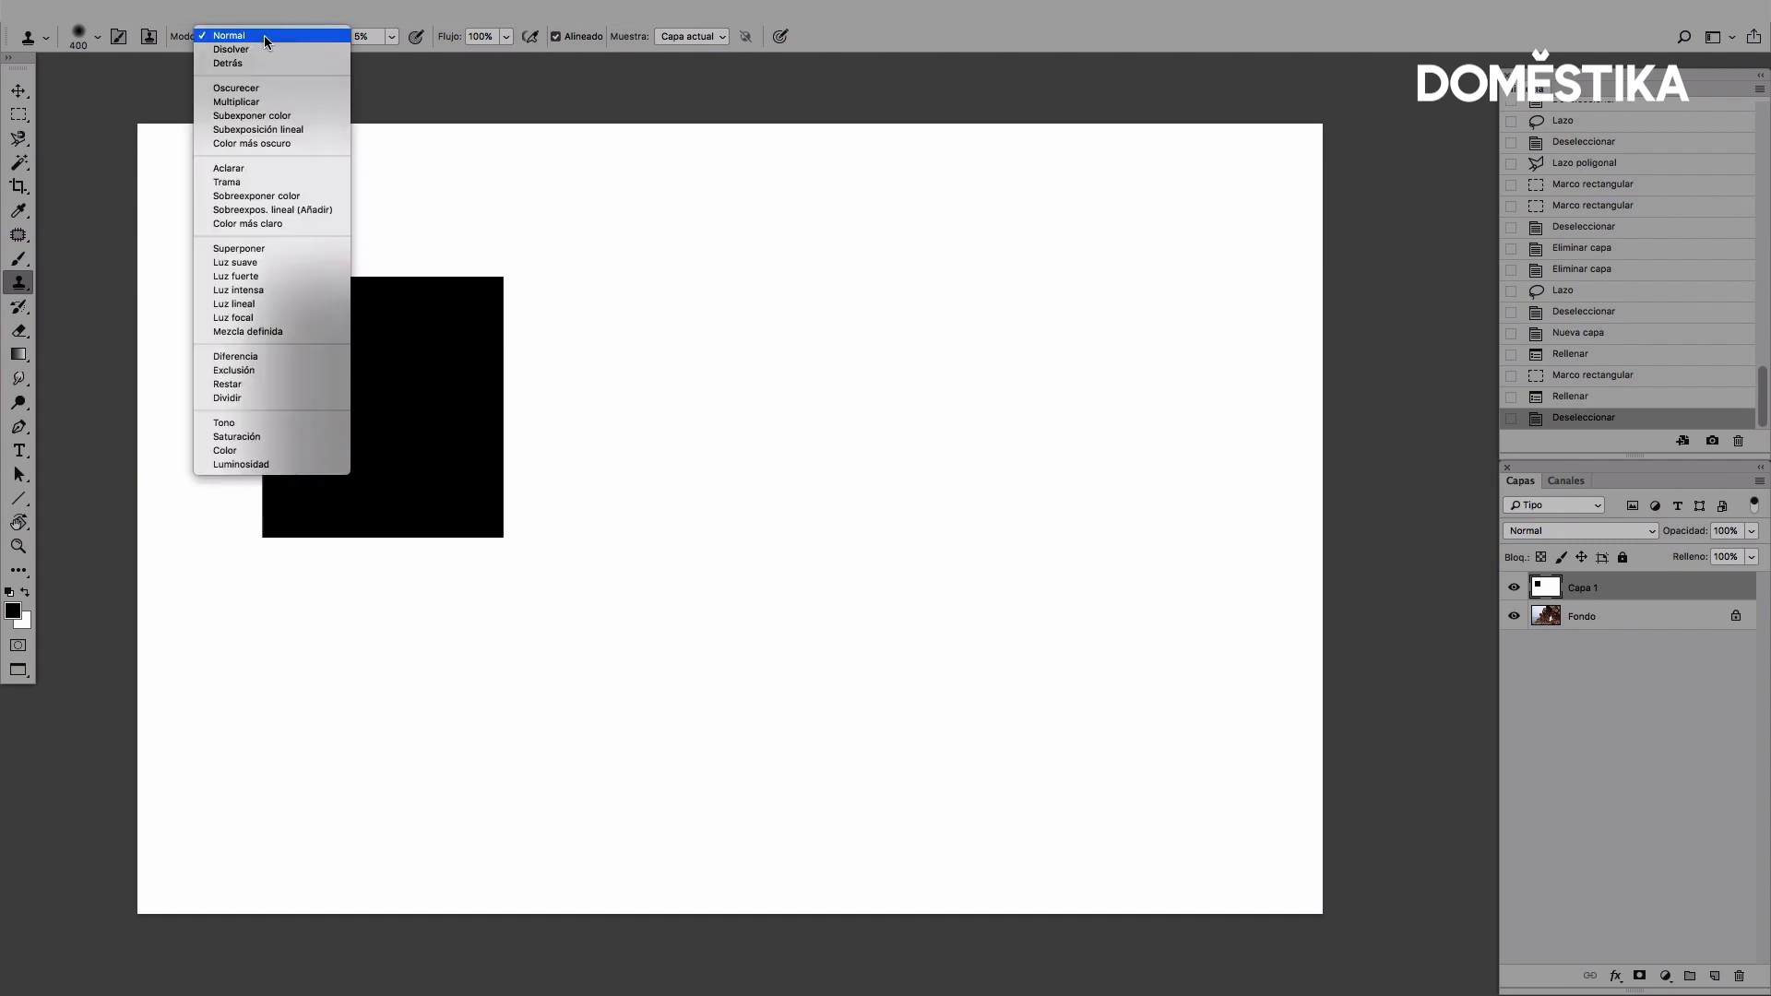
{"action": "left_click", "coordinate": [258, 37]}
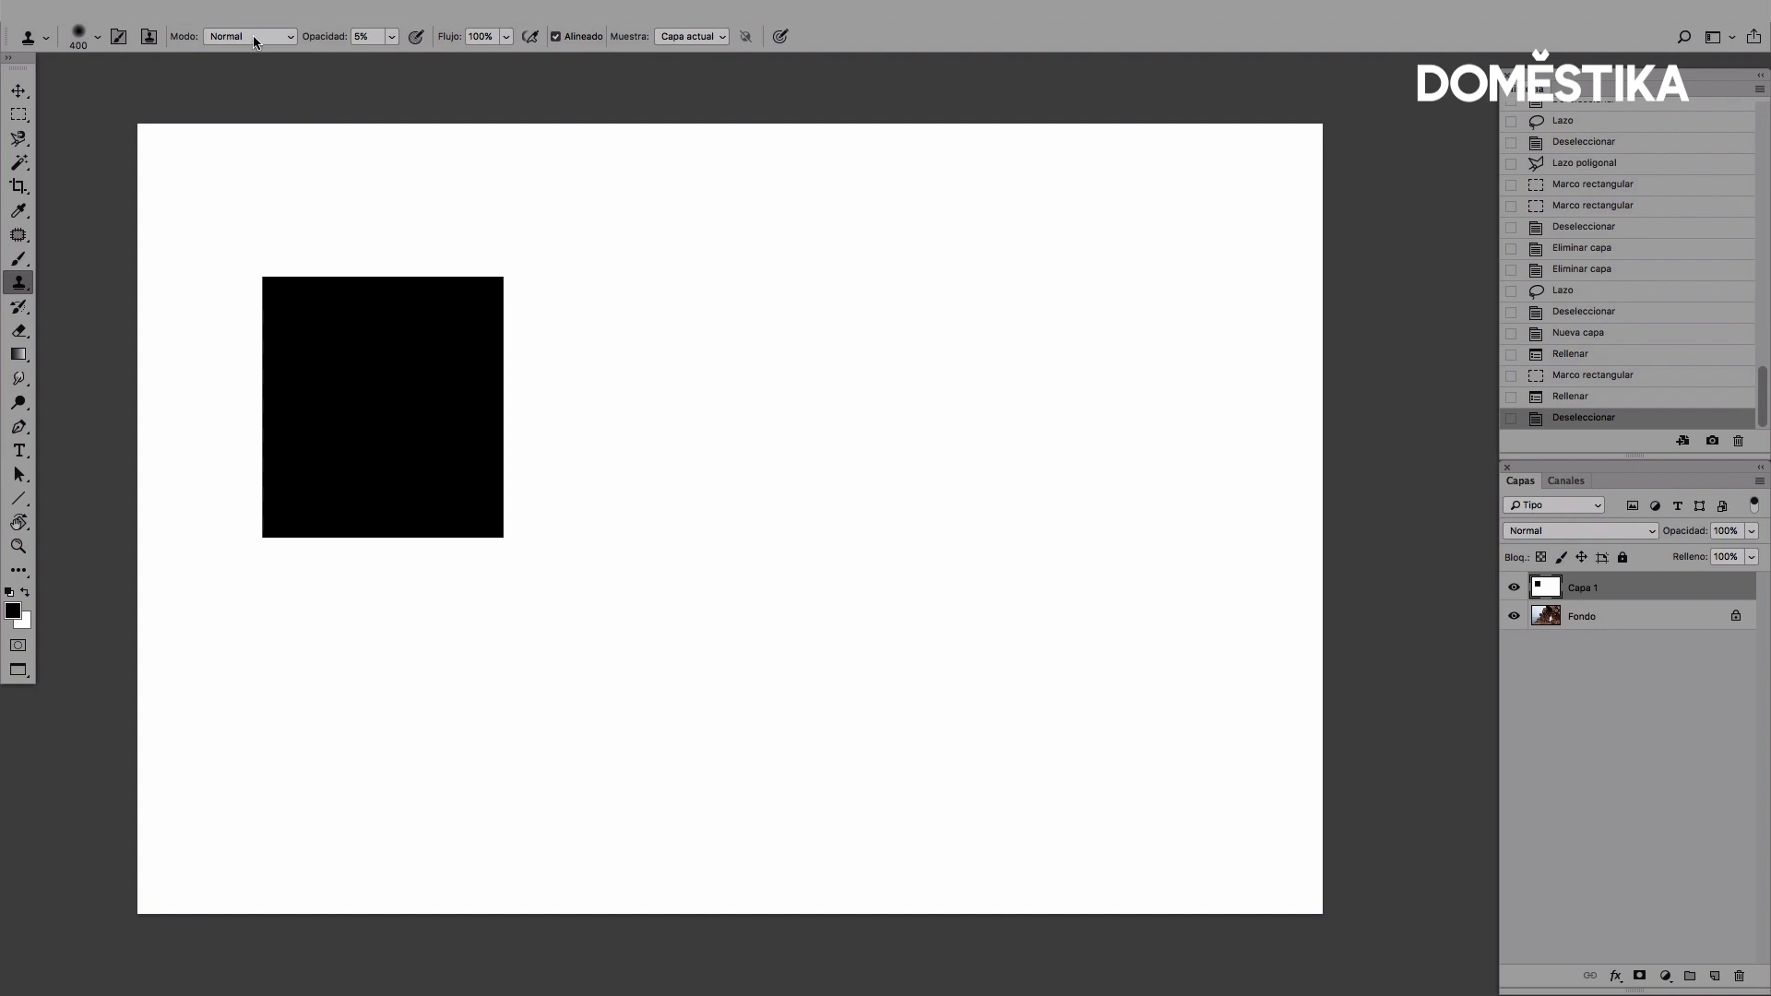
{"action": "left_click_drag", "start_coordinate": [325, 39], "coordinate": [396, 52]}
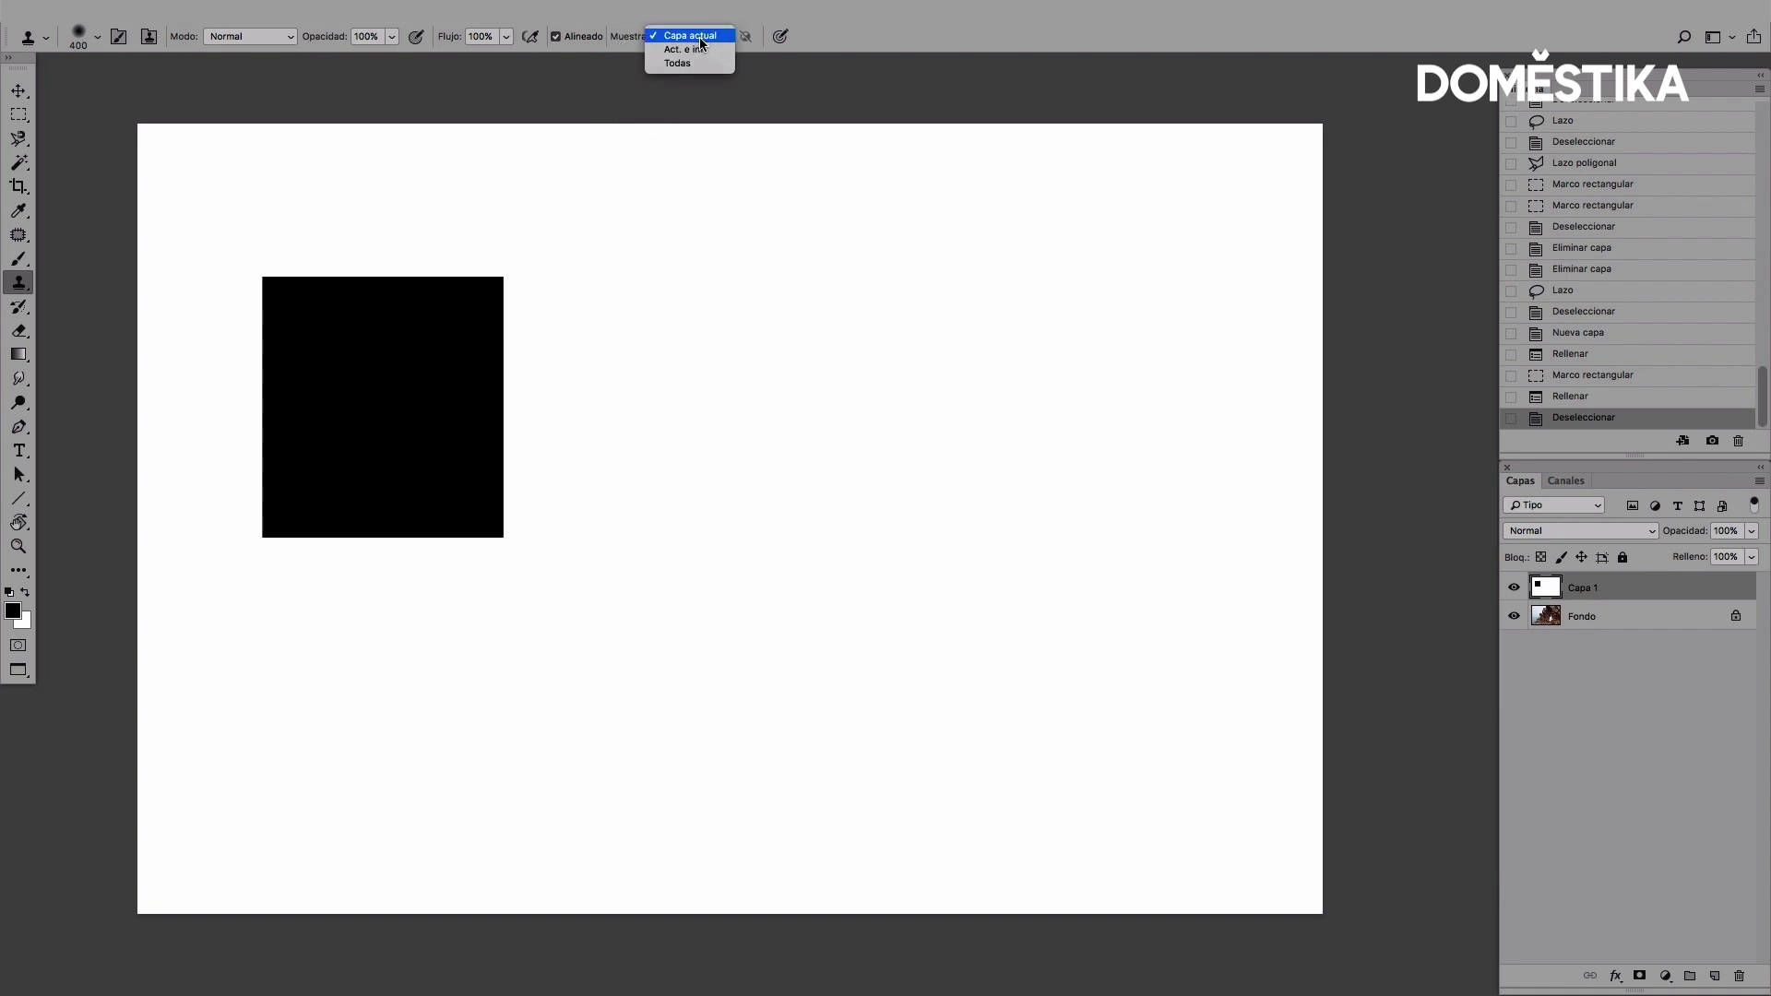
Step: Change the Clone Stamp Muestra option from Capa actual to Todas
{"action": "left_click", "coordinate": [700, 38]}
{"action": "left_click", "coordinate": [679, 64]}
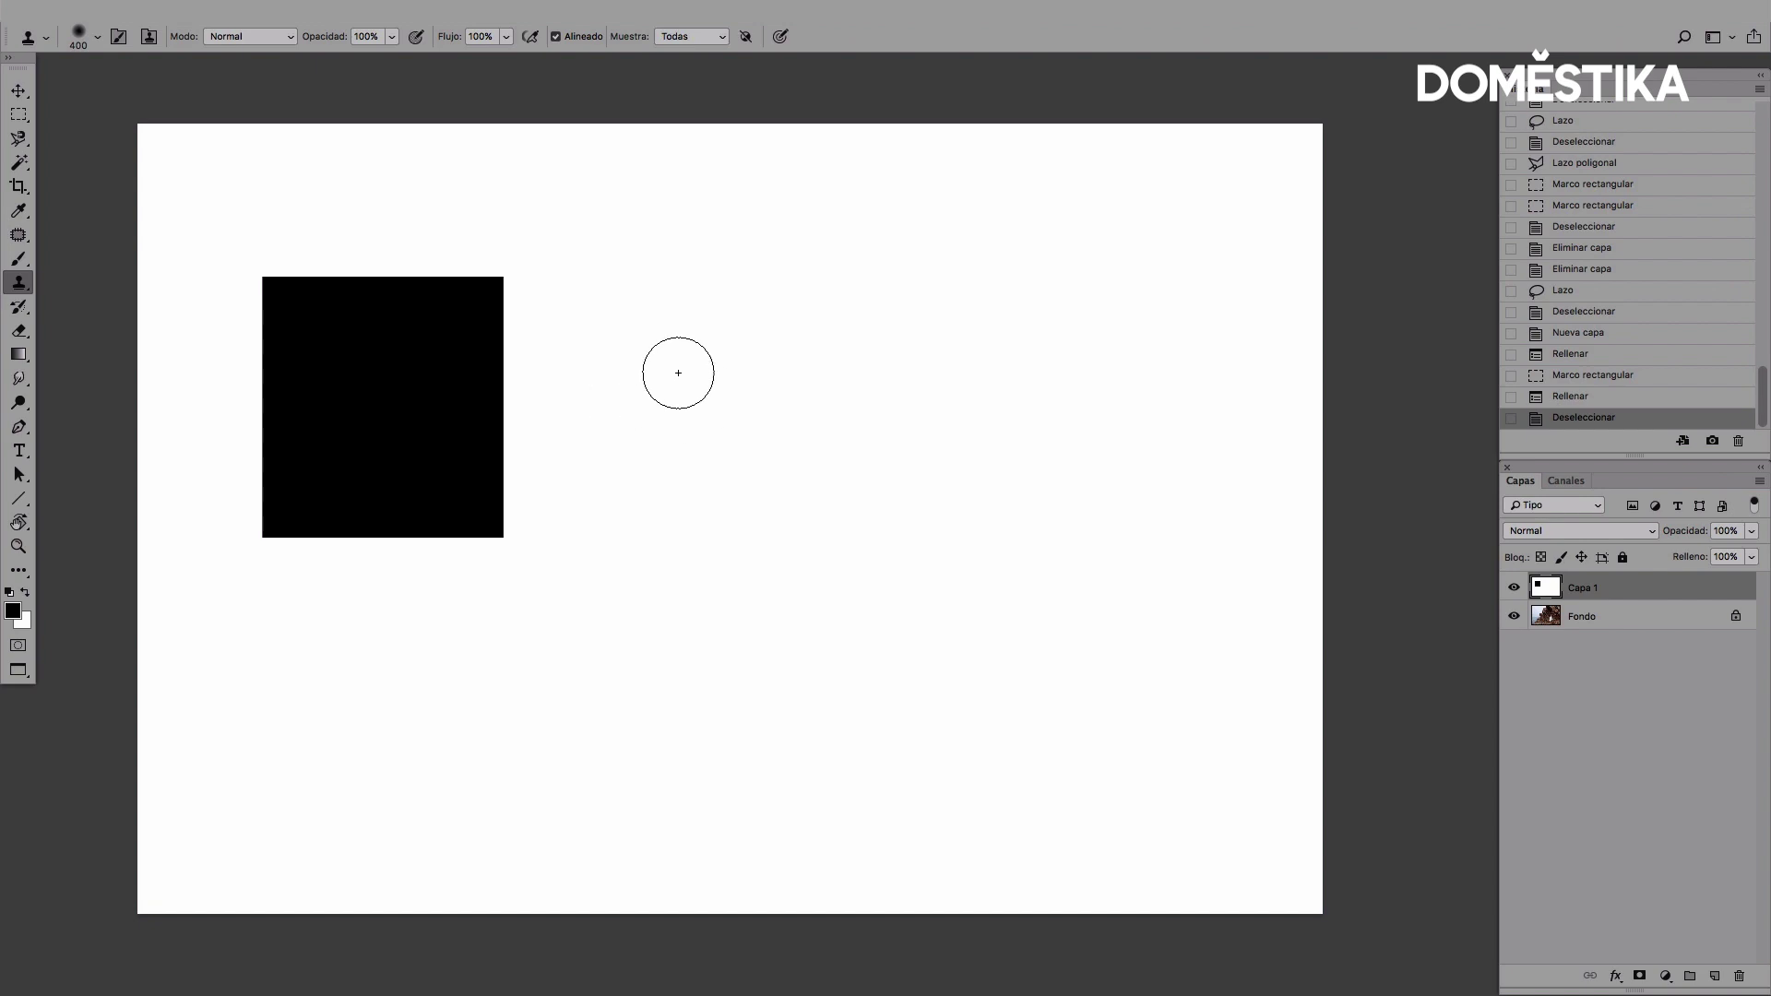
Step: In the brush picker, set the clone brush size to 330 px with 0% hardness
{"action": "right_click", "coordinate": [678, 376]}
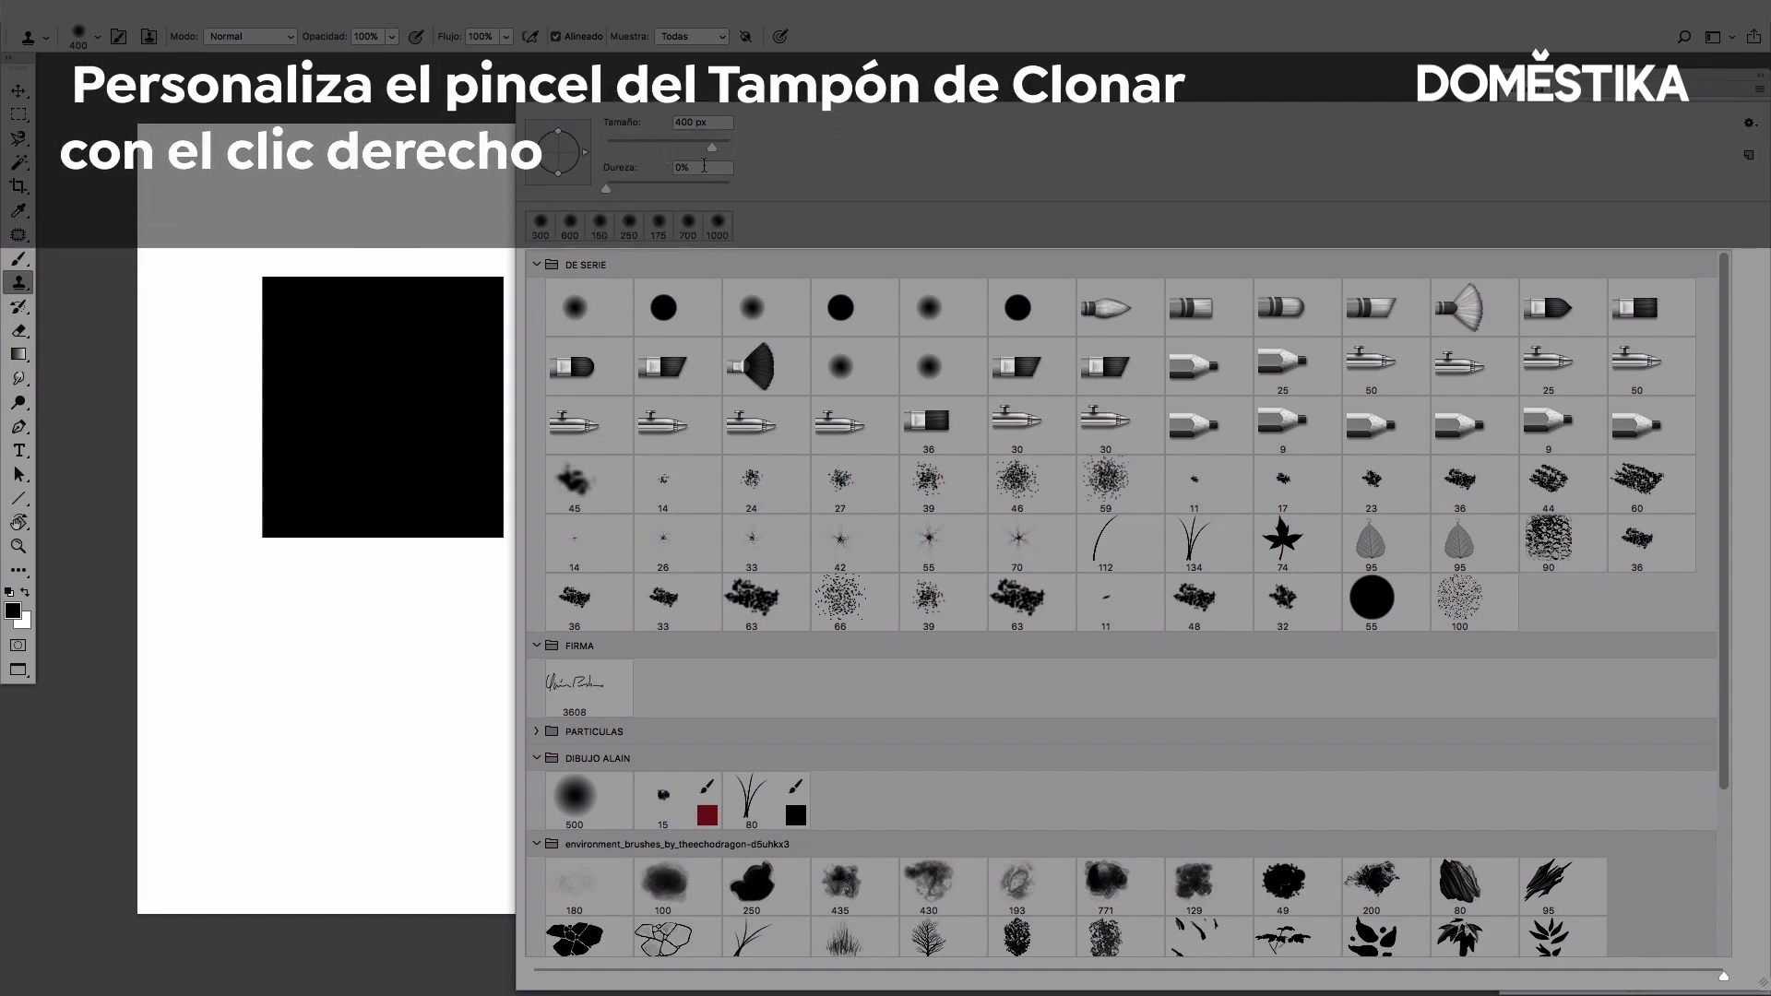
{"action": "left_click_drag", "start_coordinate": [711, 150], "coordinate": [685, 149]}
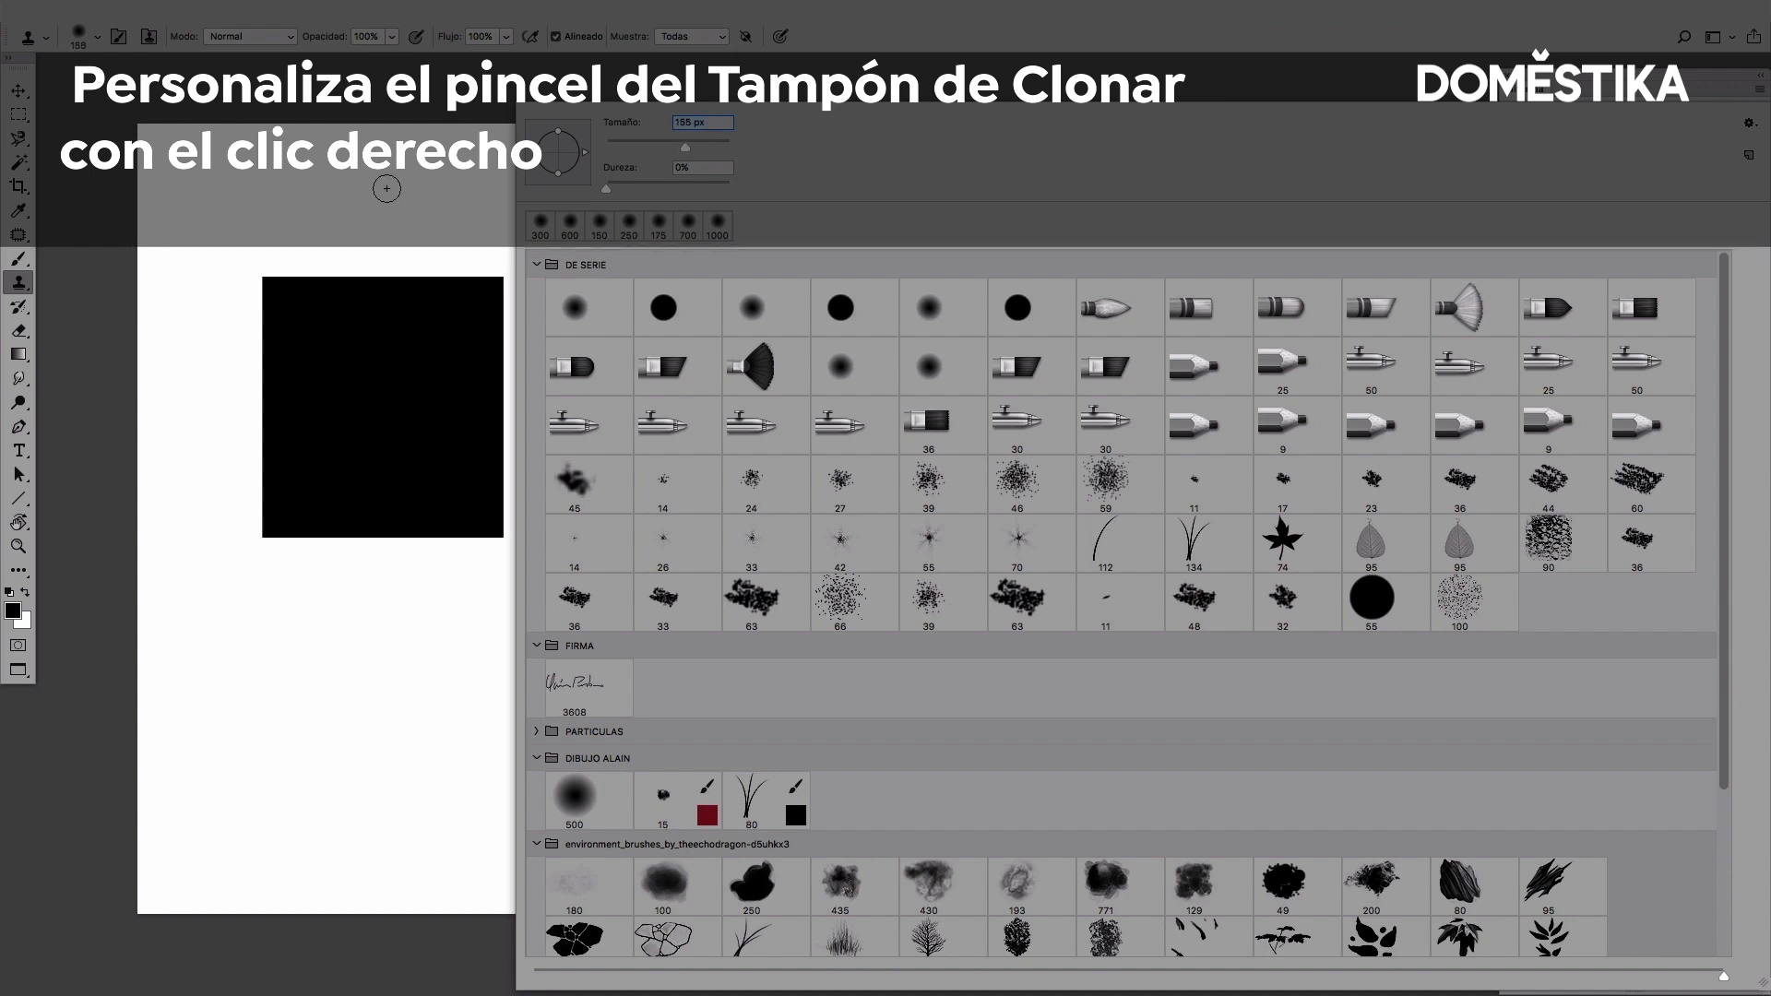
{"action": "left_click_drag", "start_coordinate": [712, 148], "coordinate": [707, 147]}
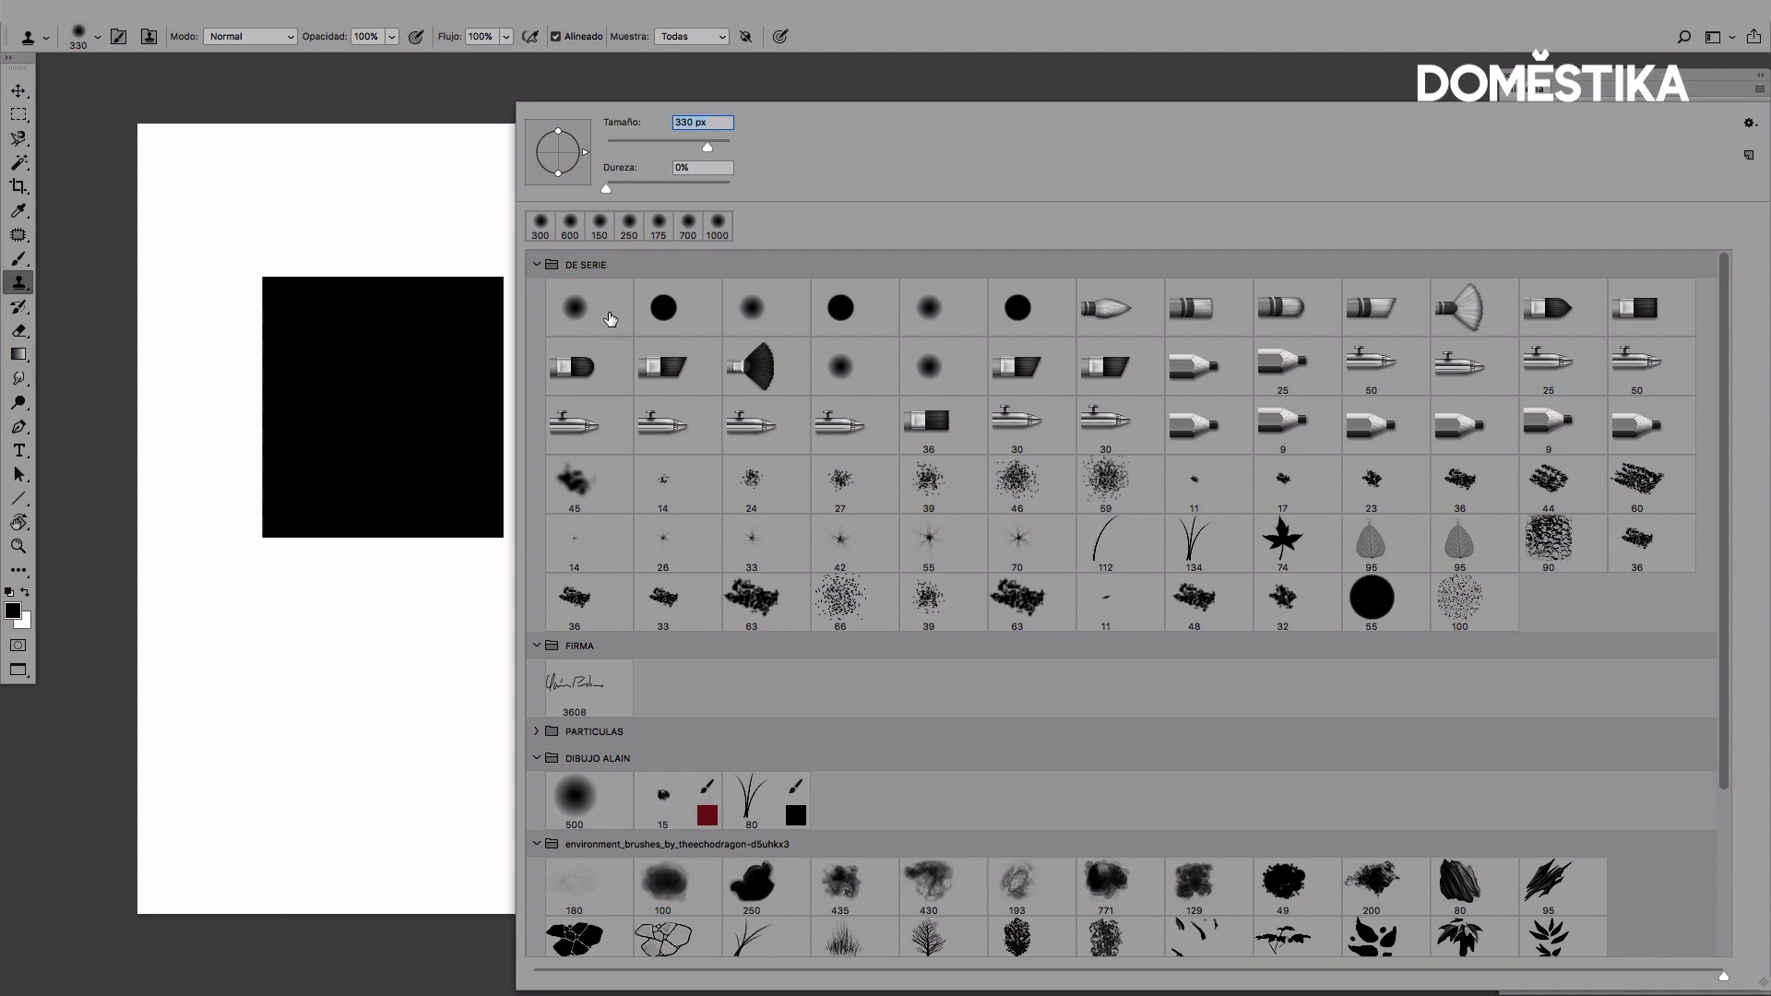
{"action": "key", "text": "Return"}
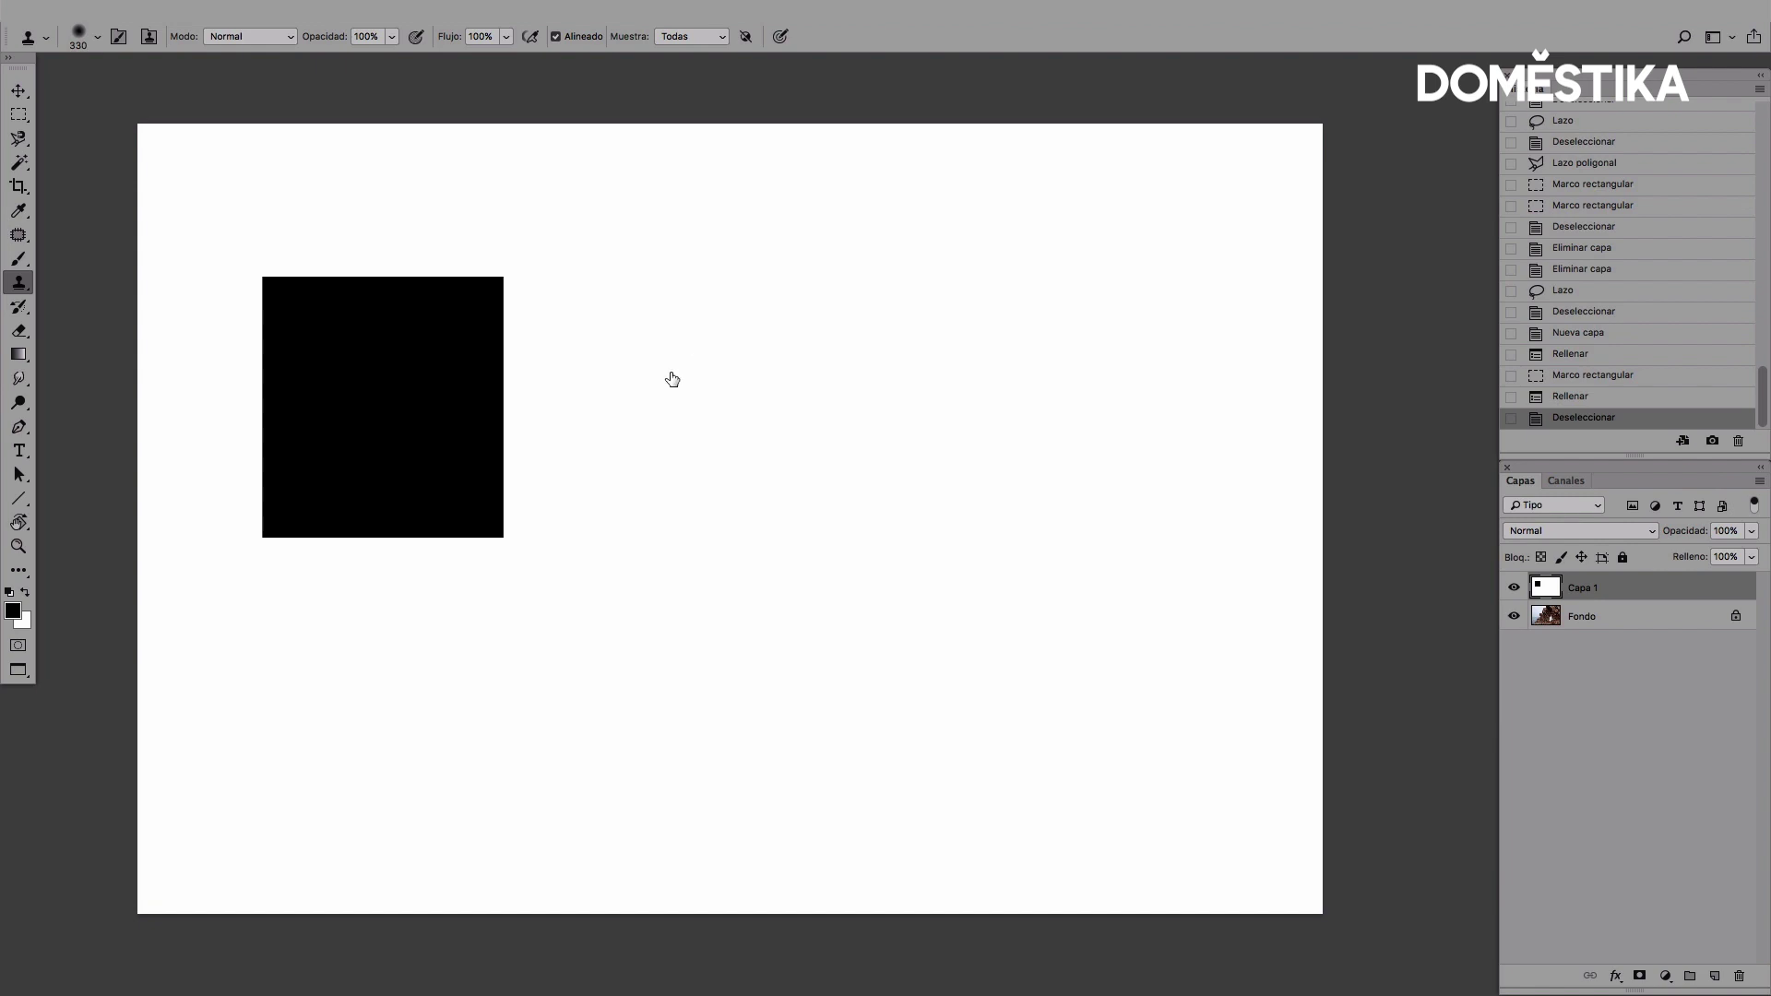
{"action": "right_click", "coordinate": [670, 376]}
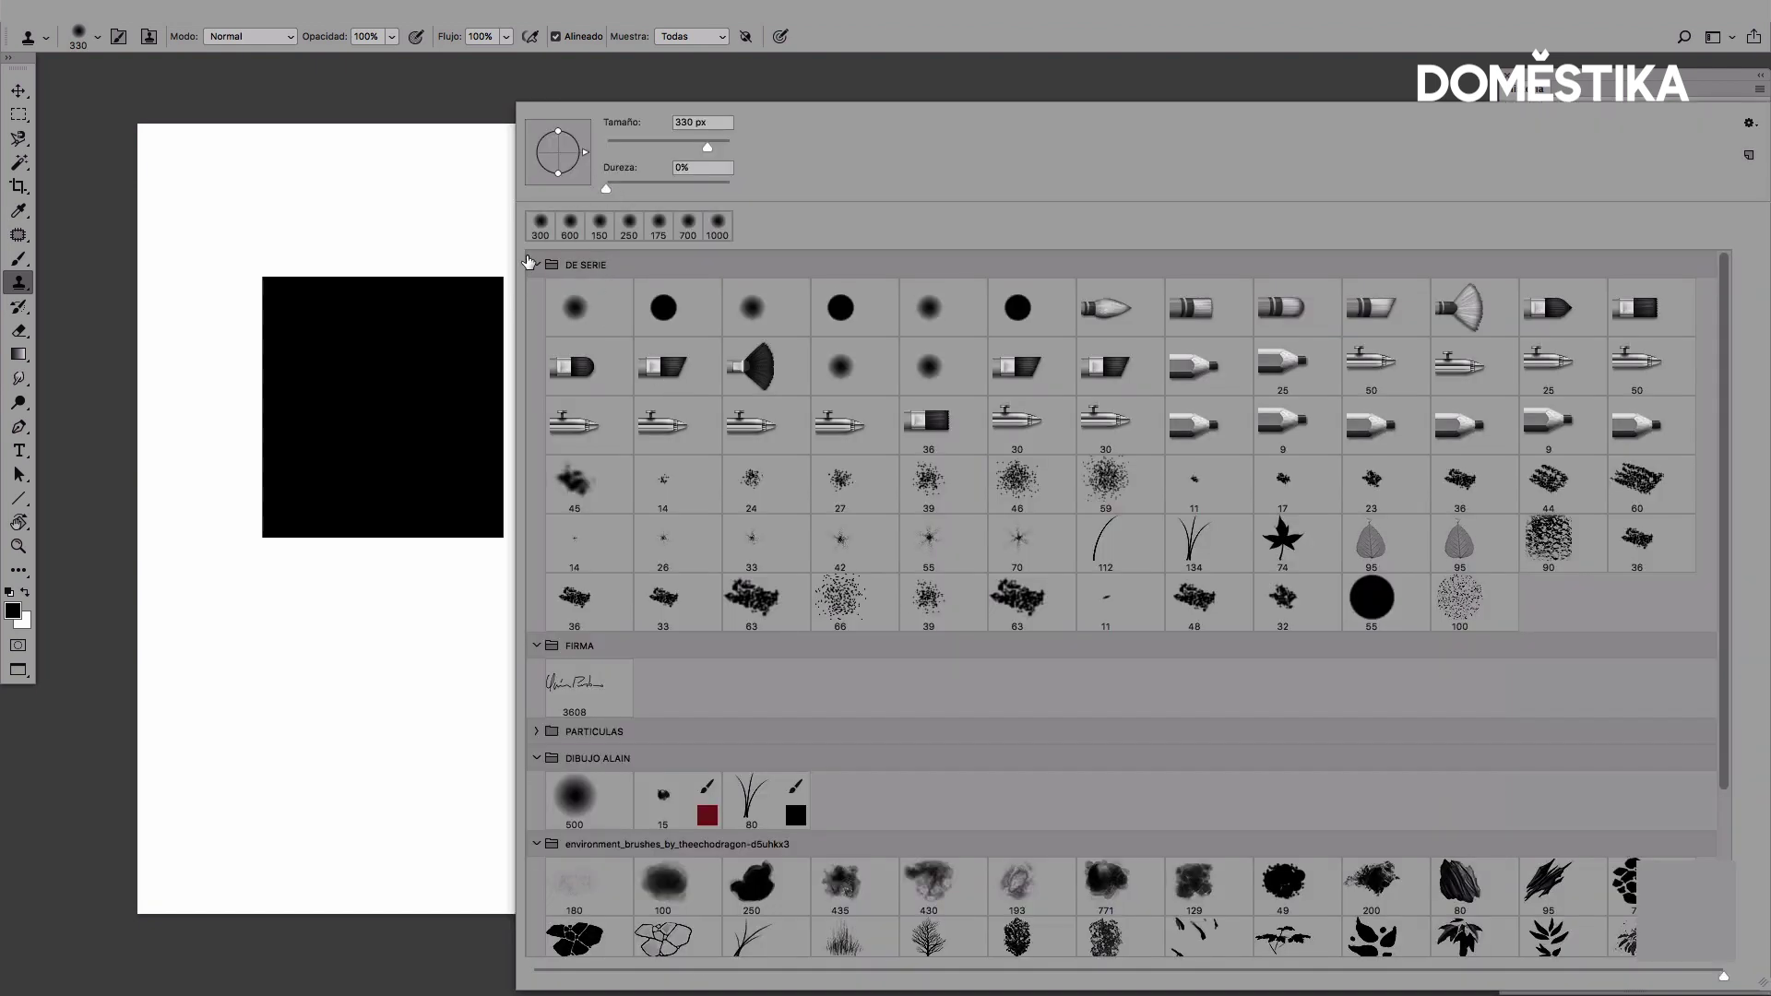
{"action": "key", "text": "Escape"}
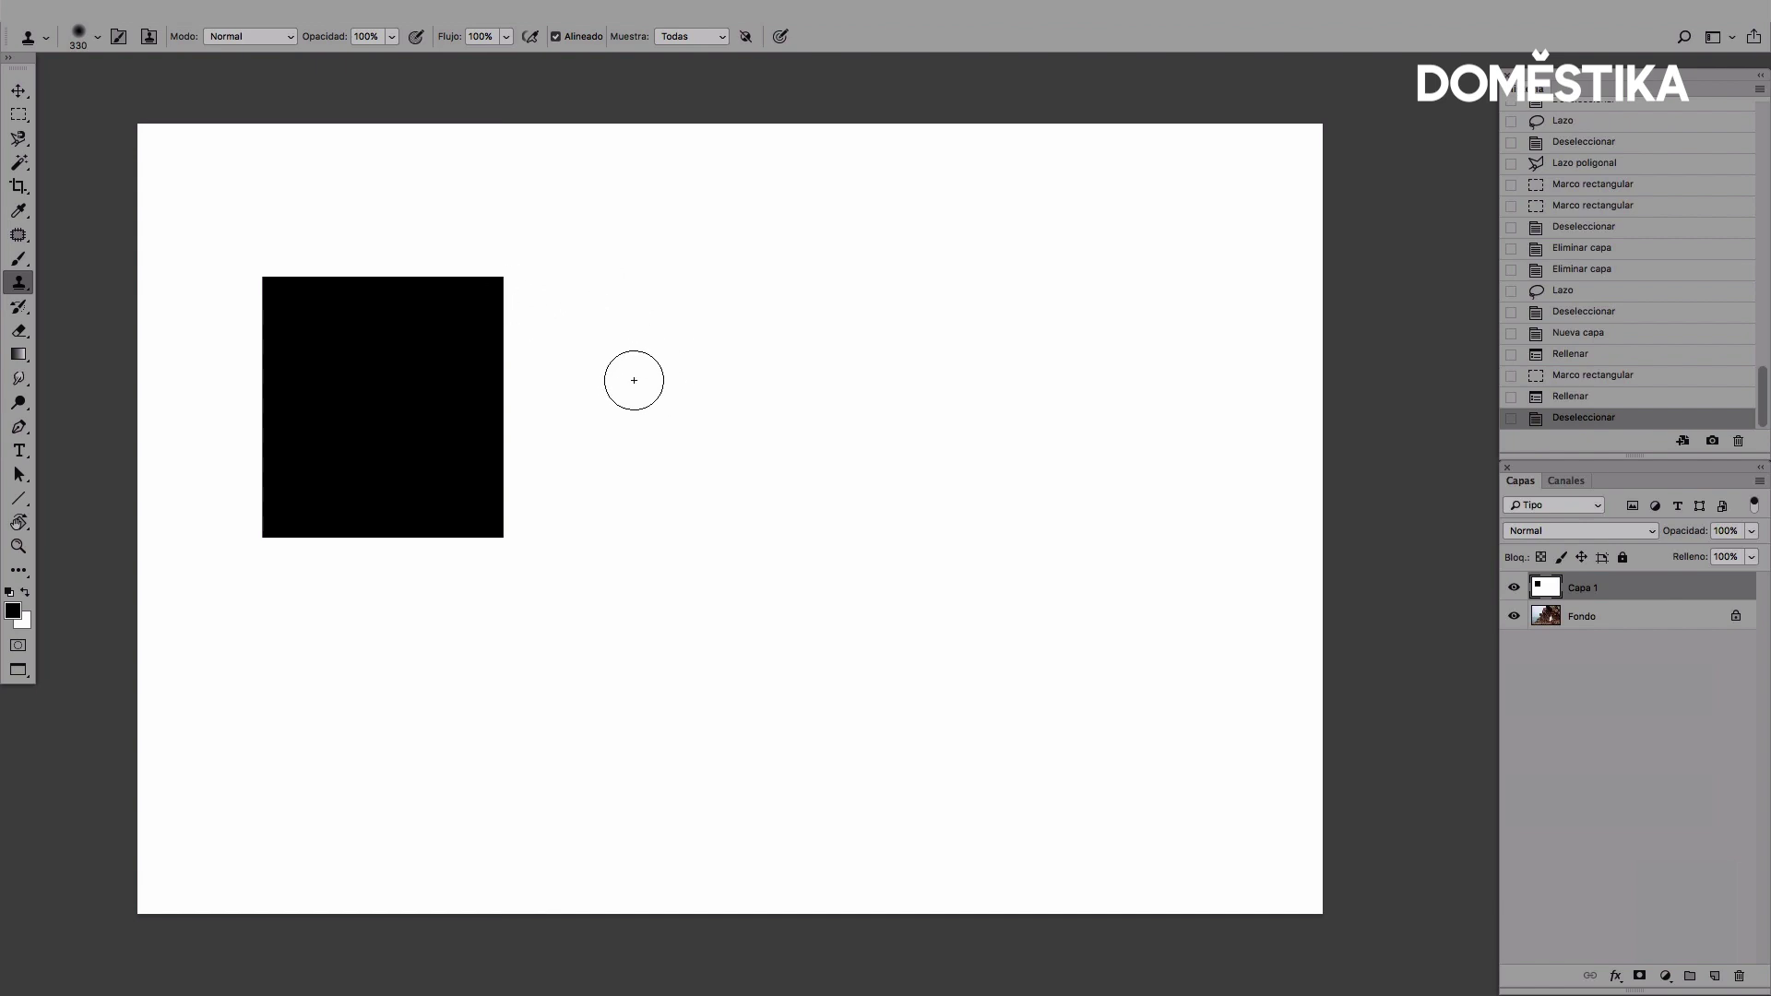
Step: Enlarge the brush to 600 px, sample the square's top-right corner, and paint a copy rightward
{"action": "key", "text": "bracketright"}
{"action": "key", "text": "bracketright"}
{"action": "key", "text": "bracketright"}
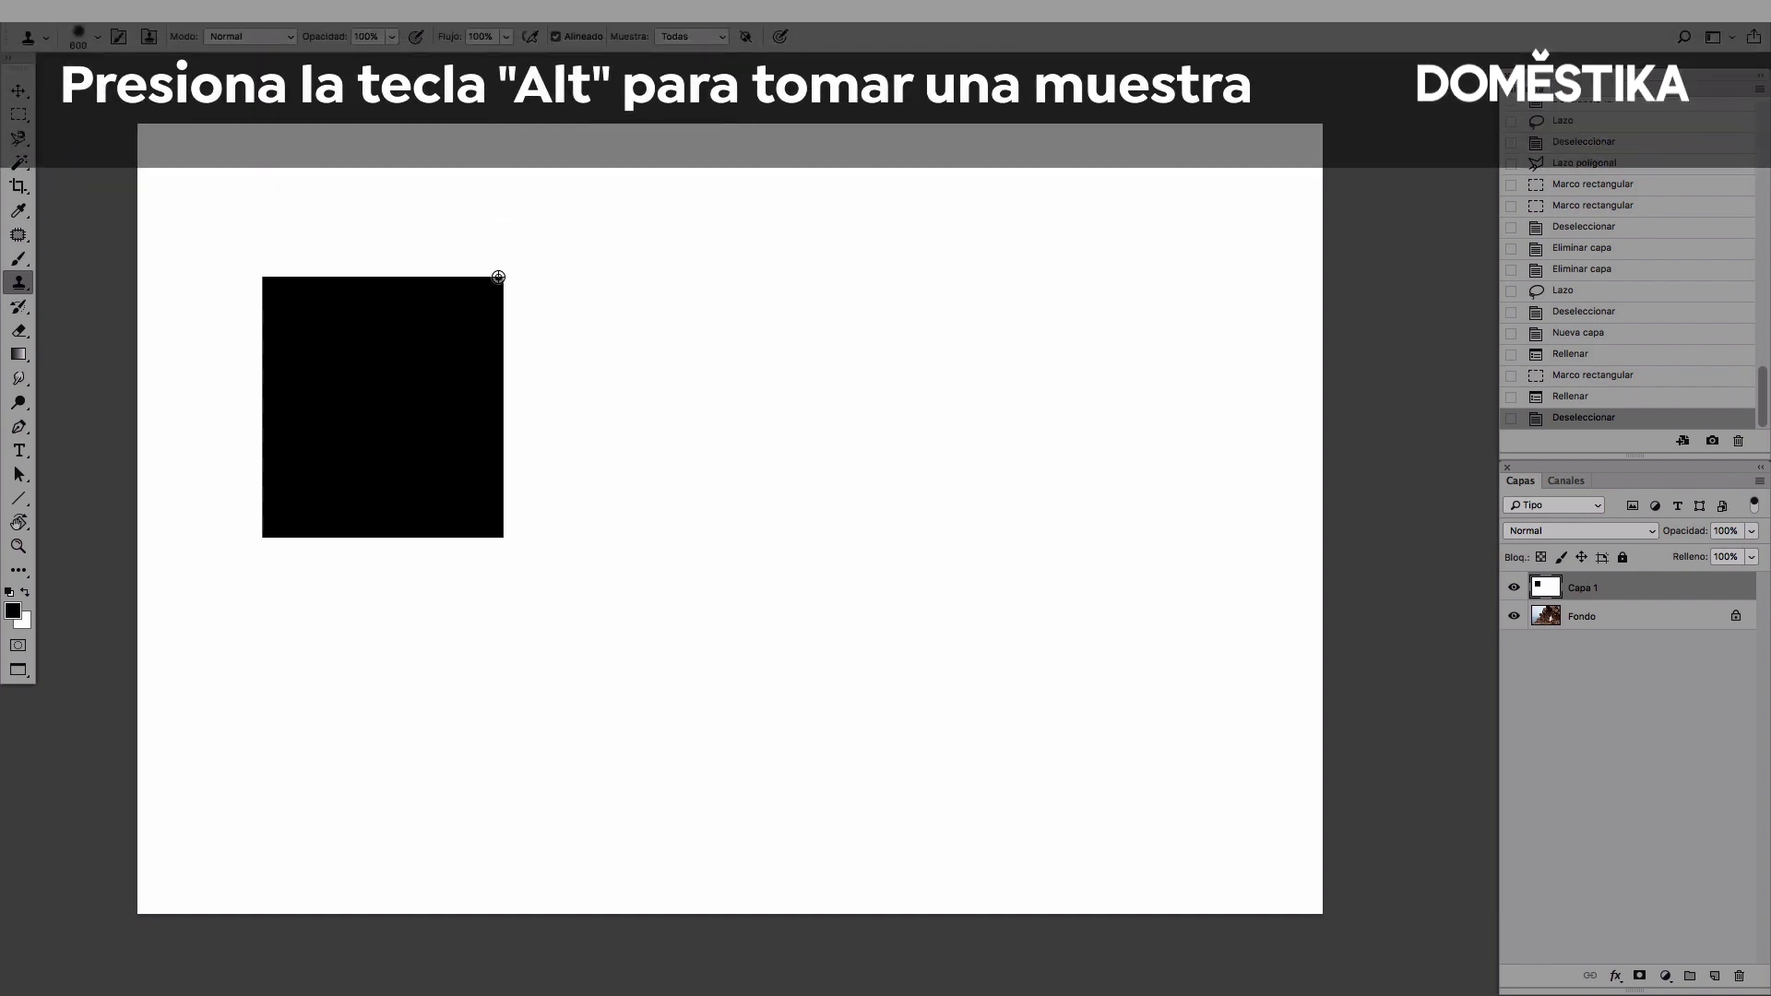
{"action": "left_click", "coordinate": [516, 285], "text": "alt"}
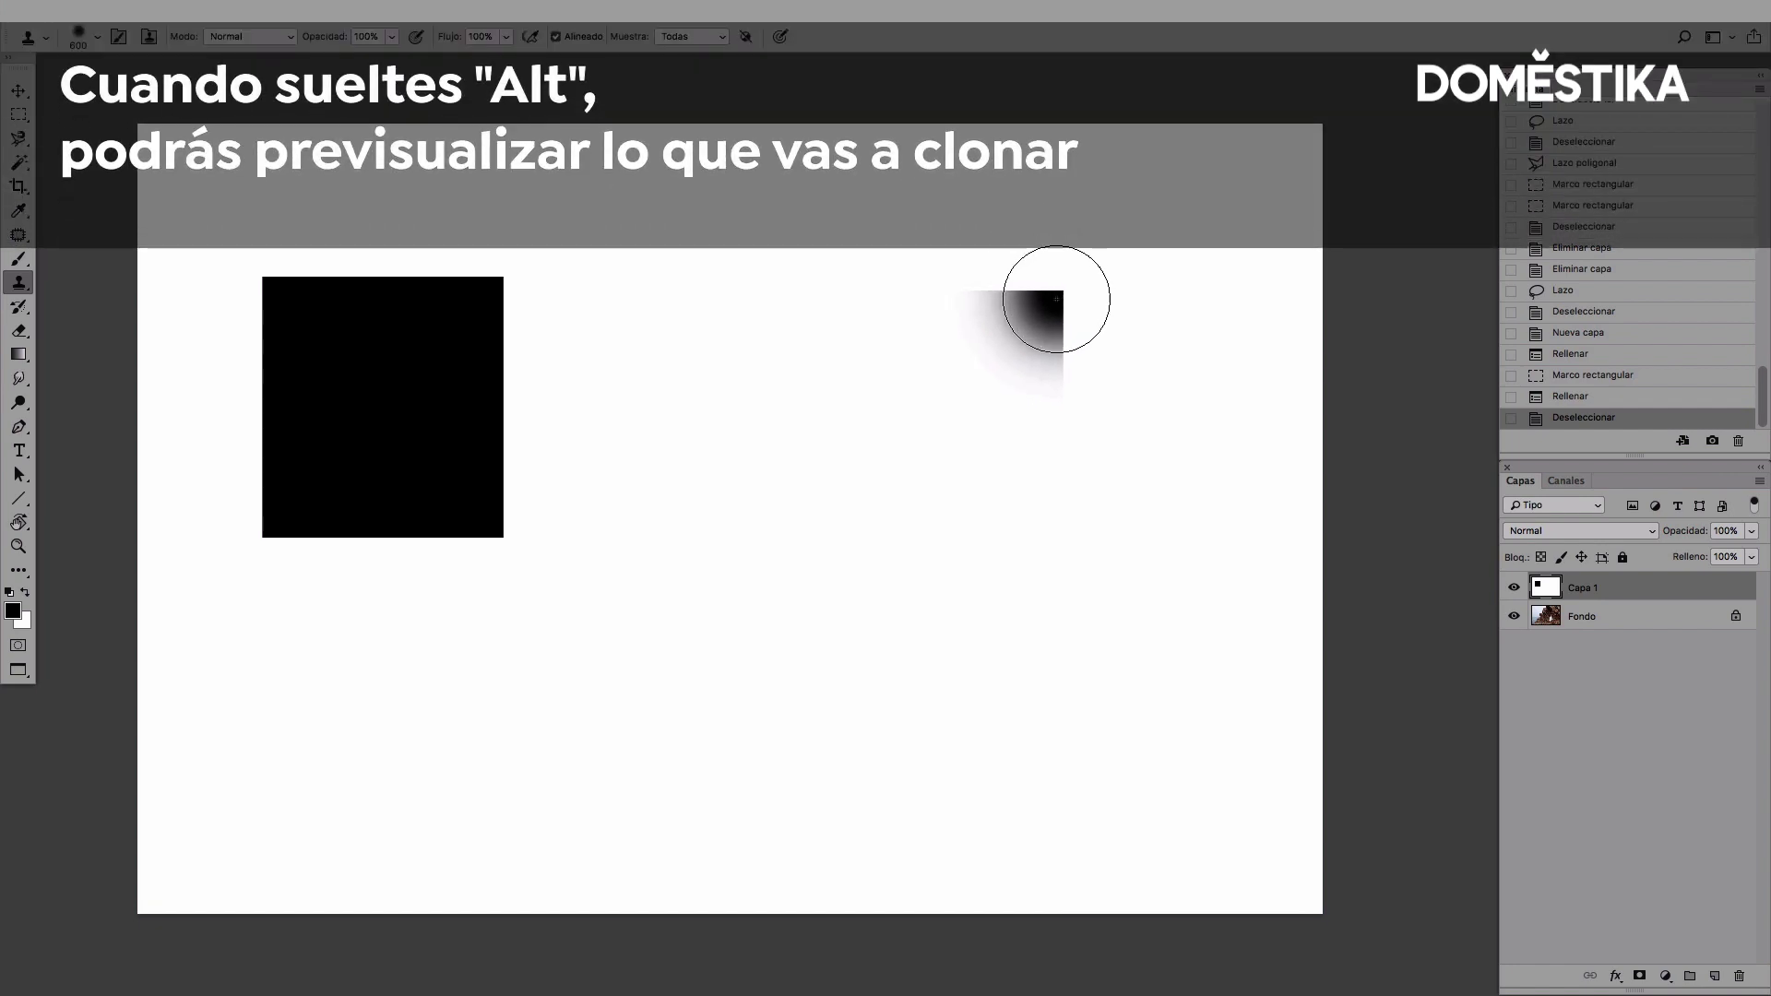
{"action": "mouse_move", "coordinate": [1059, 287]}
{"action": "left_mouse_down"}
{"action": "mouse_move", "coordinate": [916, 330]}
{"action": "mouse_move", "coordinate": [932, 396]}
{"action": "mouse_move", "coordinate": [1020, 348]}
{"action": "mouse_move", "coordinate": [1027, 522]}
{"action": "mouse_move", "coordinate": [976, 502]}
{"action": "mouse_move", "coordinate": [818, 513]}
{"action": "mouse_move", "coordinate": [842, 407]}
{"action": "mouse_move", "coordinate": [900, 445]}
{"action": "mouse_move", "coordinate": [988, 454]}
{"action": "mouse_move", "coordinate": [849, 403]}
{"action": "mouse_move", "coordinate": [839, 305]}
{"action": "left_mouse_up"}
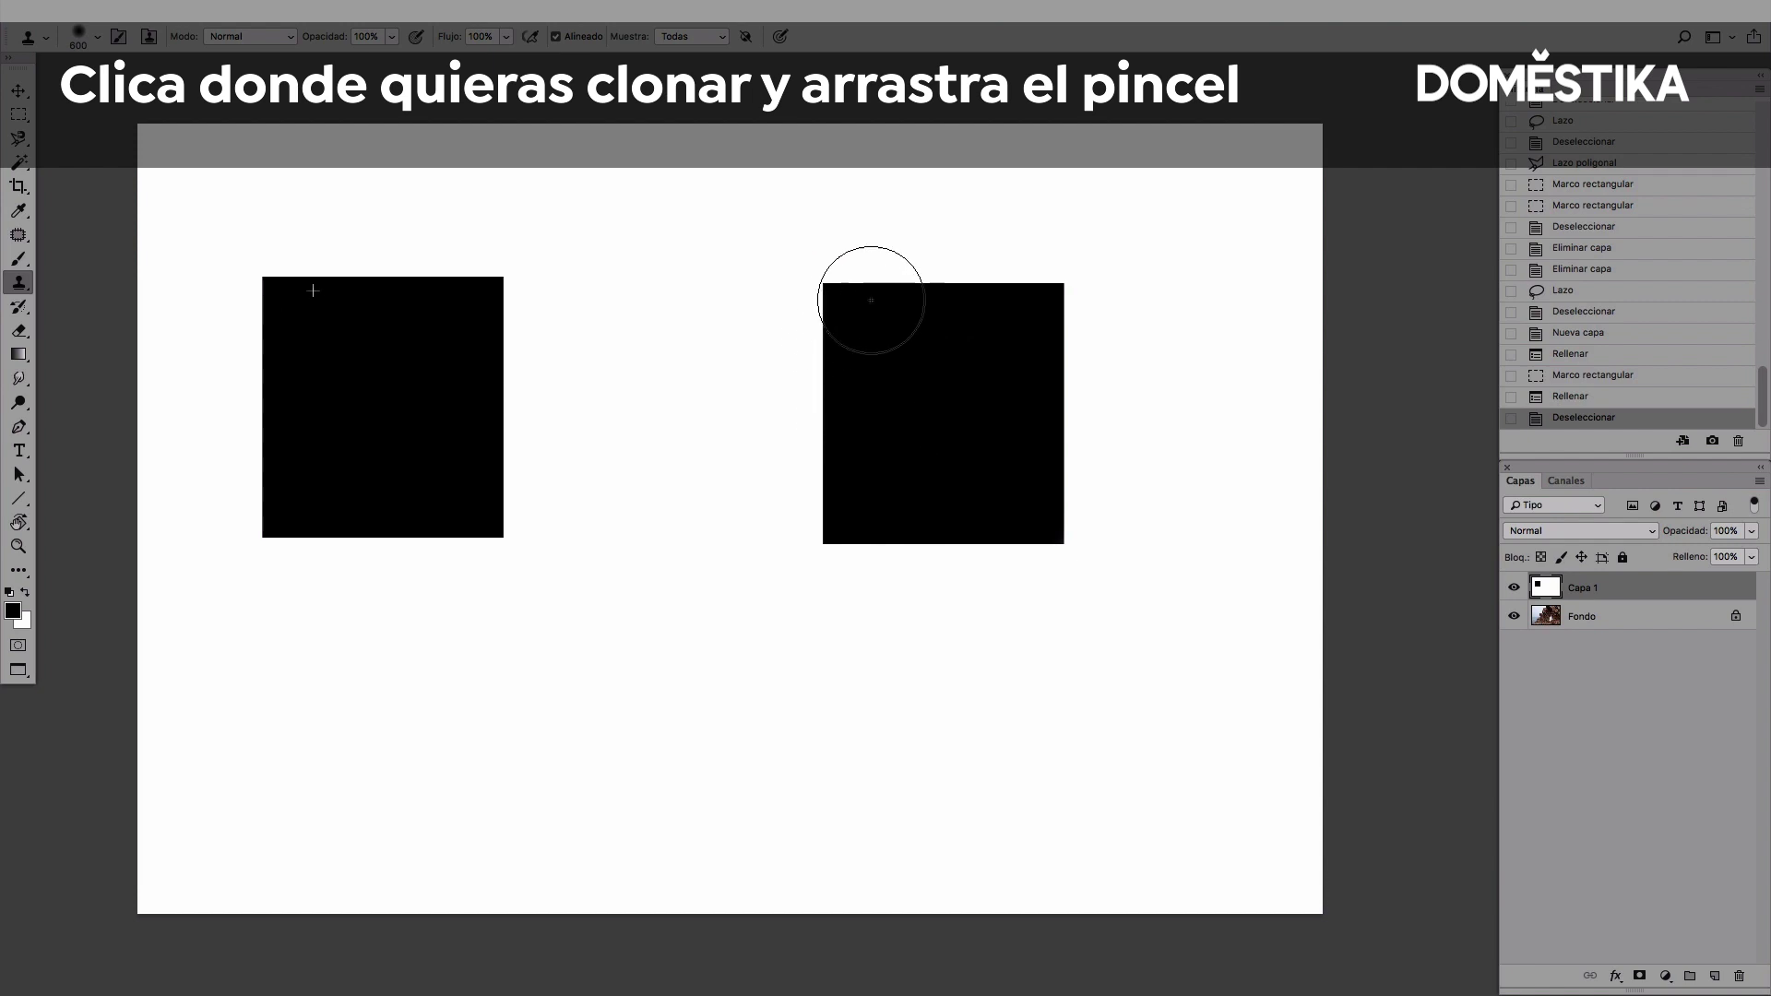
{"action": "mouse_move", "coordinate": [1048, 359]}
{"action": "left_mouse_down"}
{"action": "mouse_move", "coordinate": [1036, 474]}
{"action": "mouse_move", "coordinate": [894, 506]}
{"action": "mouse_move", "coordinate": [790, 479]}
{"action": "left_mouse_up"}
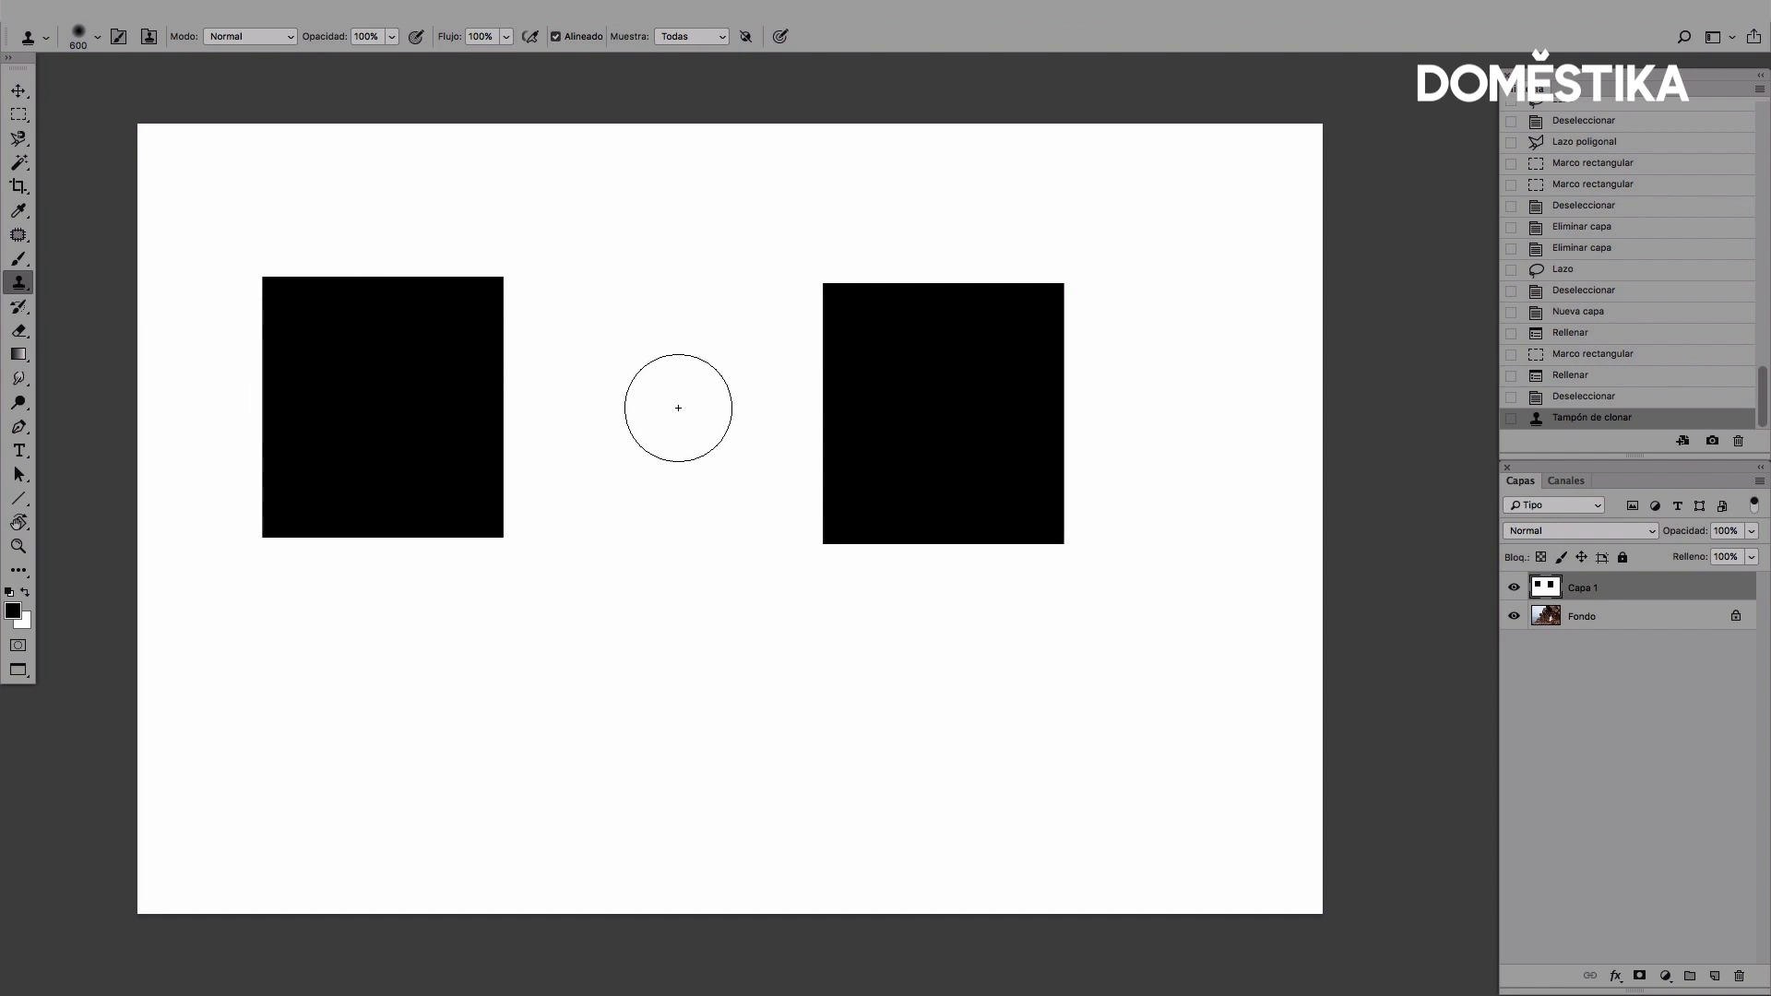
Step: Undo the second square via History, then repaint a trial clone of the square to the right
{"action": "left_click", "coordinate": [1591, 401]}
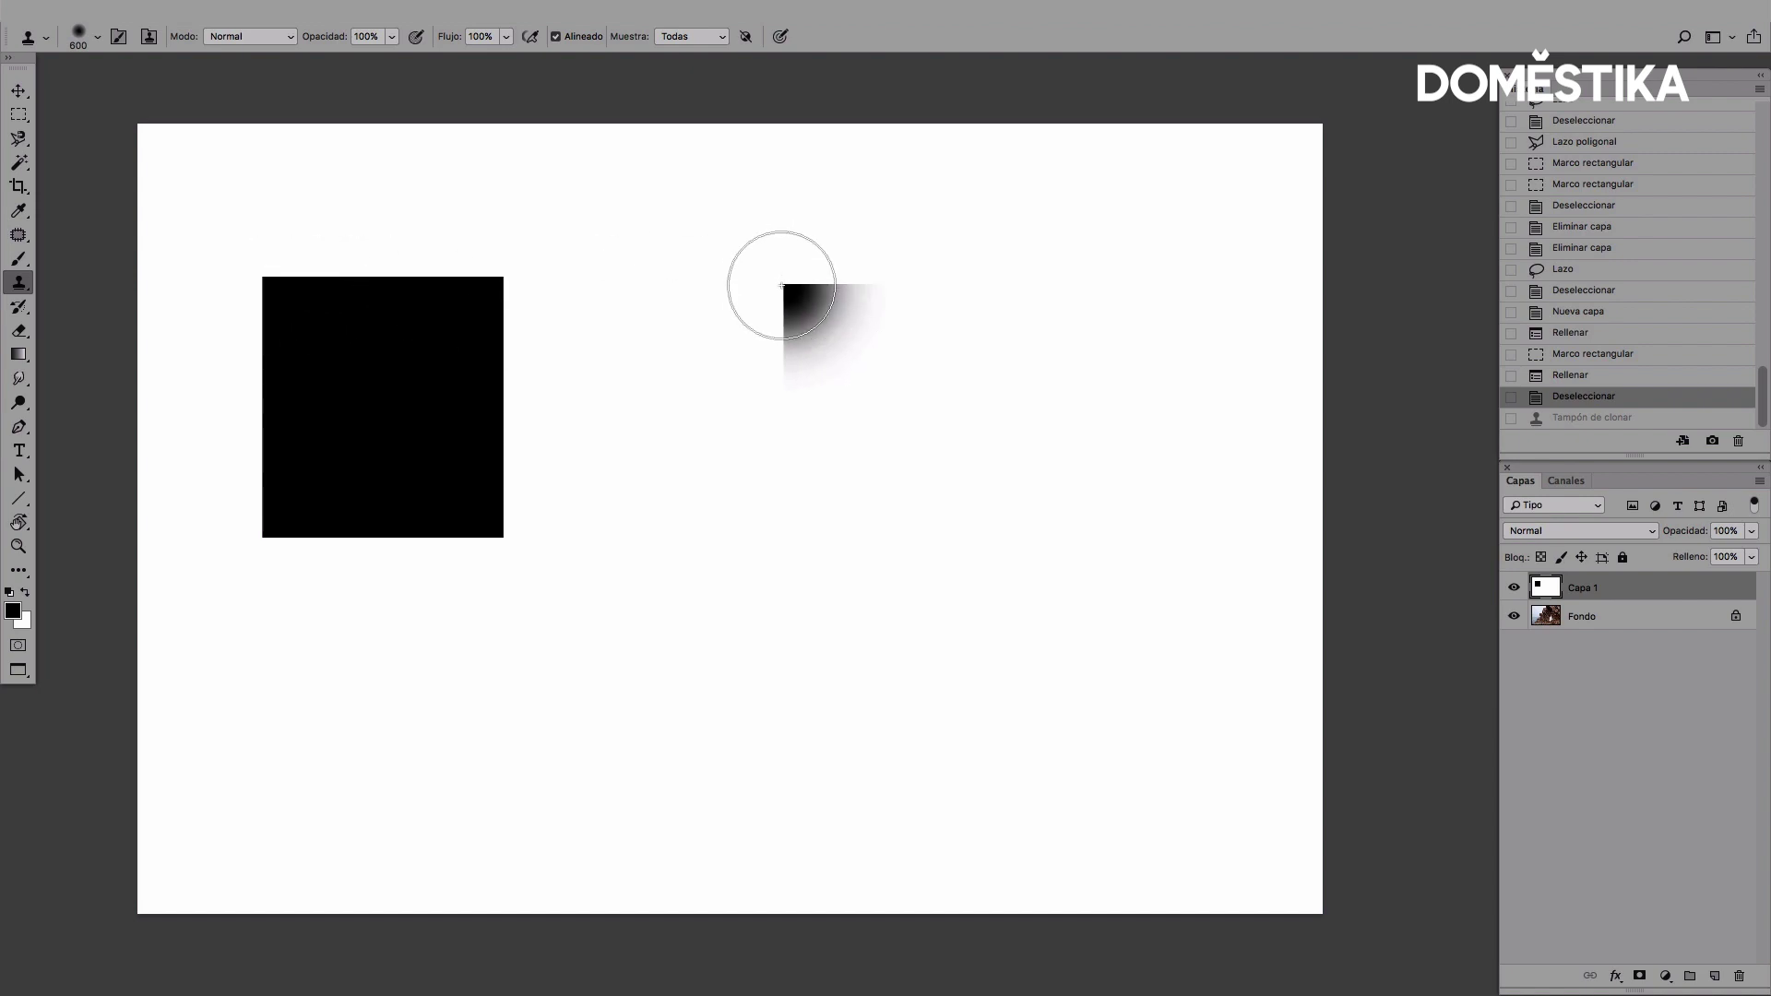
{"action": "mouse_move", "coordinate": [780, 278]}
{"action": "left_mouse_down"}
{"action": "mouse_move", "coordinate": [778, 415]}
{"action": "mouse_move", "coordinate": [822, 336]}
{"action": "mouse_move", "coordinate": [809, 348]}
{"action": "left_mouse_up"}
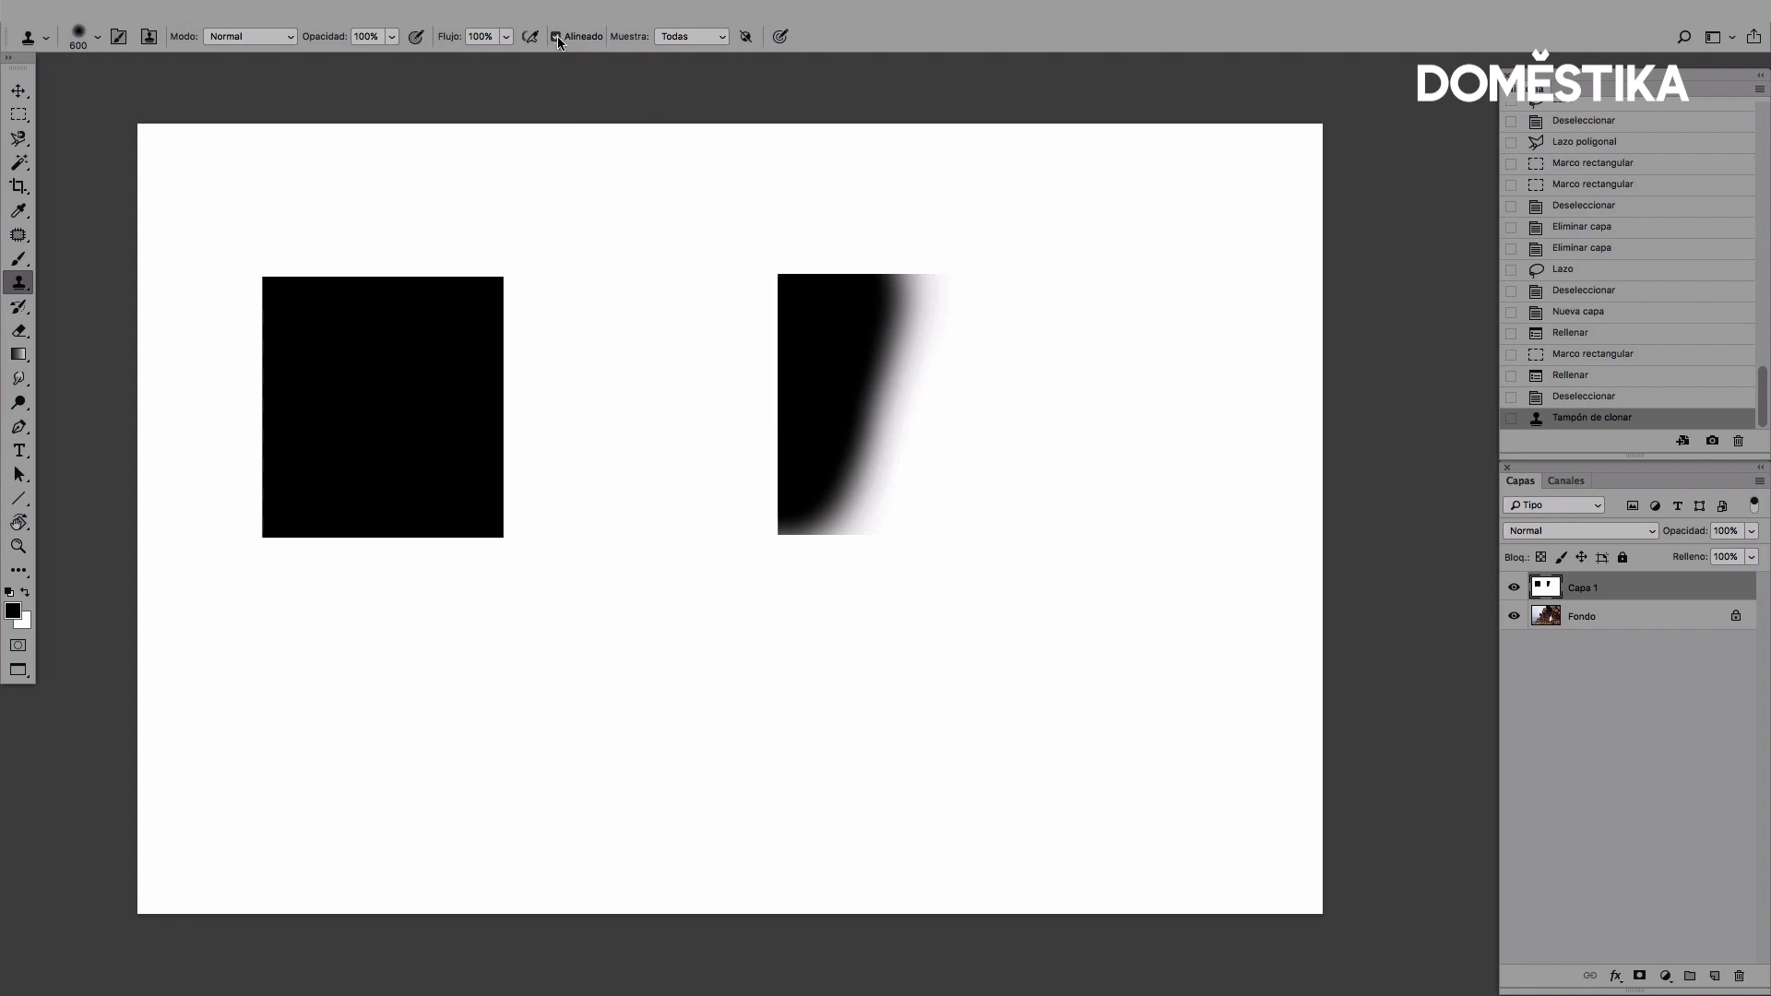
{"action": "mouse_move", "coordinate": [791, 354]}
{"action": "left_mouse_down"}
{"action": "mouse_move", "coordinate": [1004, 369]}
{"action": "mouse_move", "coordinate": [969, 534]}
{"action": "mouse_move", "coordinate": [842, 526]}
{"action": "mouse_move", "coordinate": [988, 317]}
{"action": "mouse_move", "coordinate": [915, 310]}
{"action": "left_mouse_up"}
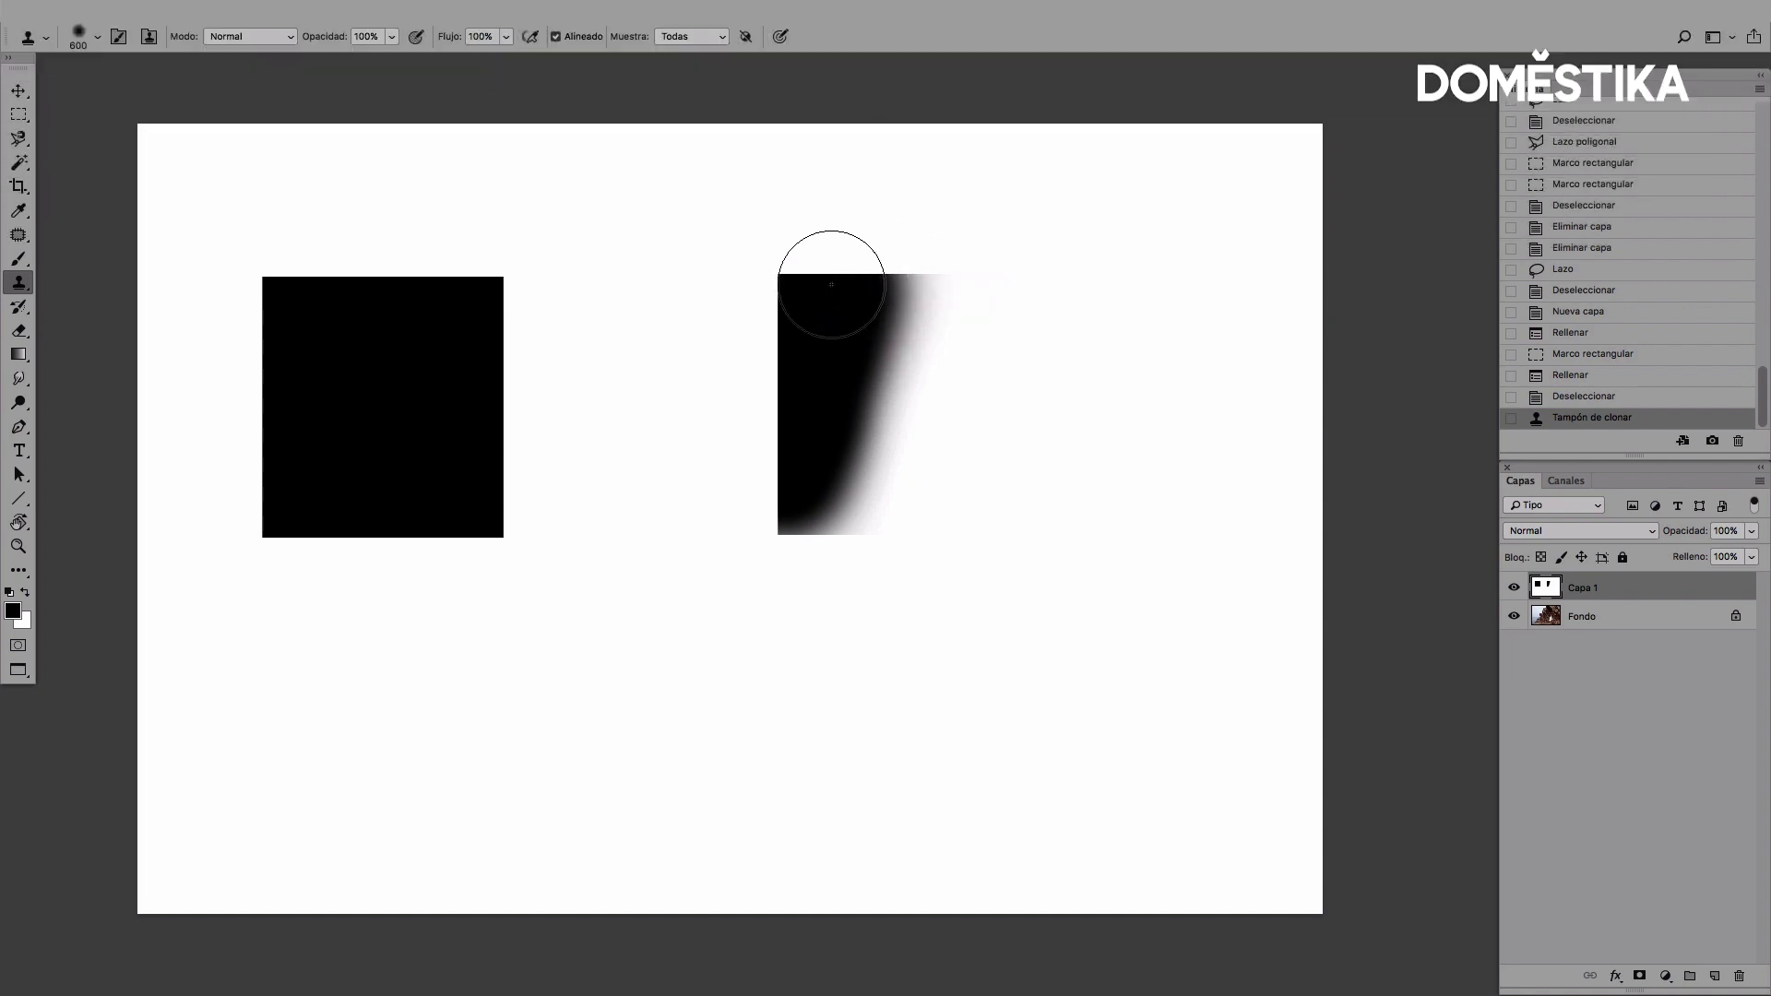
{"action": "left_click_drag", "start_coordinate": [963, 291], "coordinate": [947, 483]}
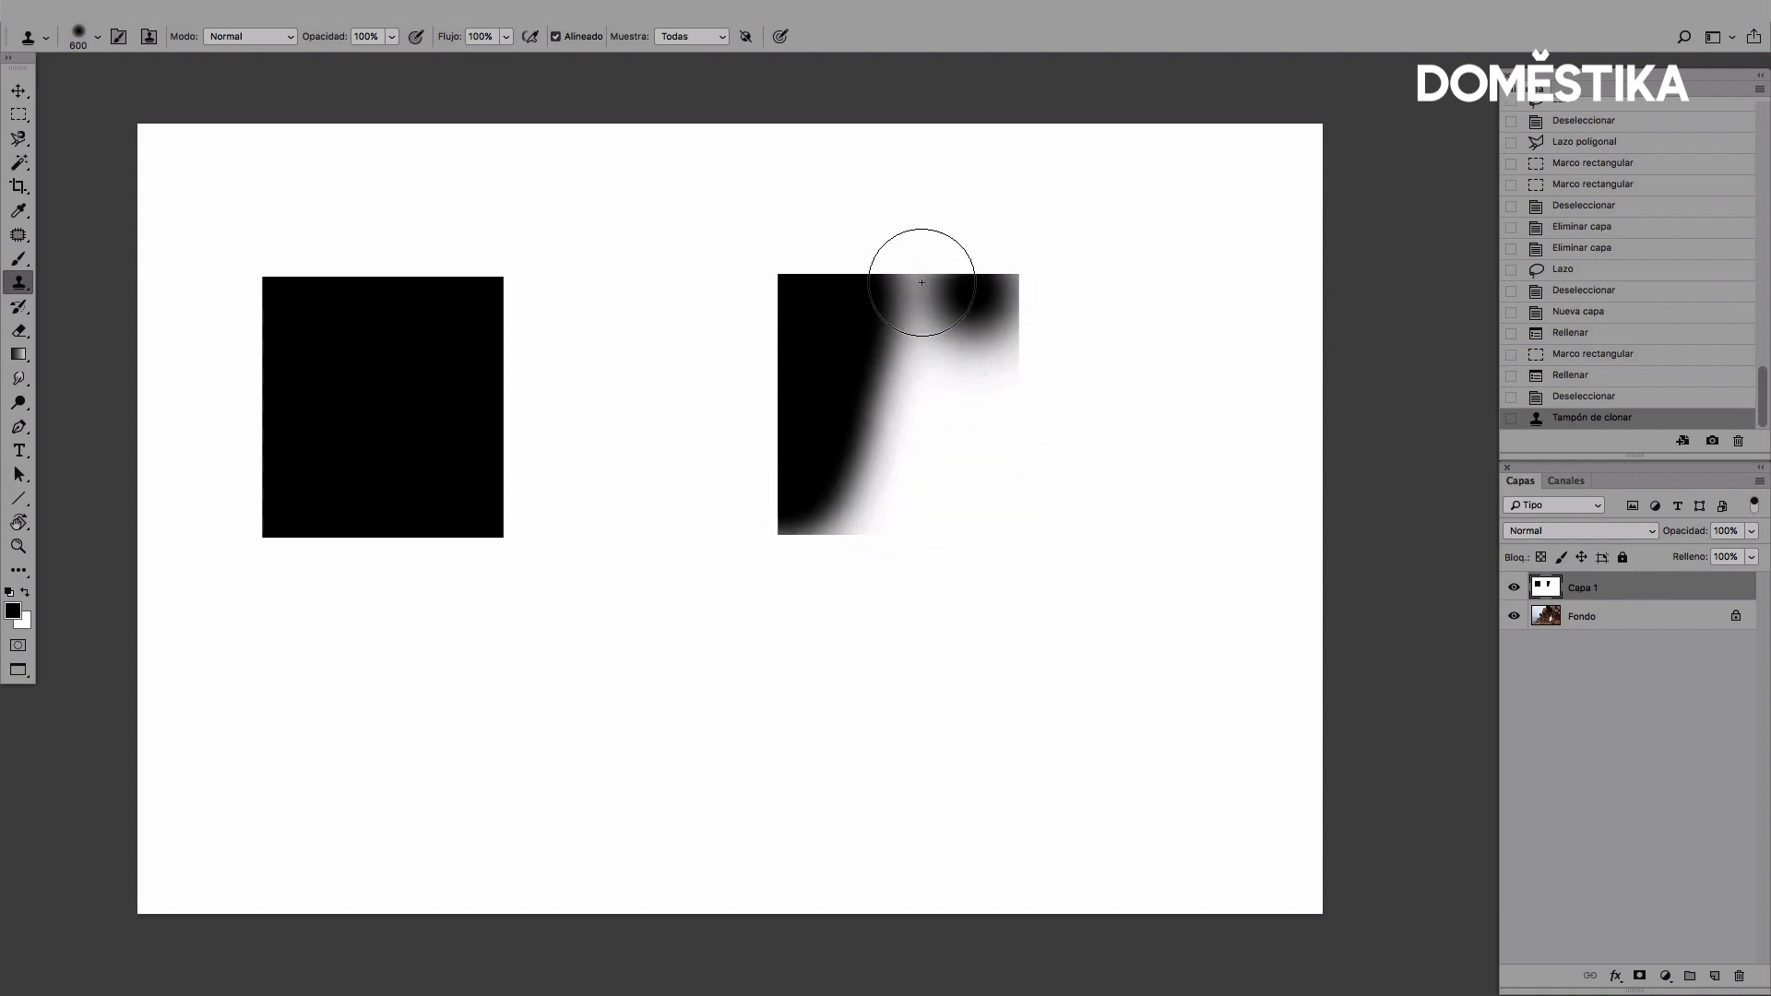
{"action": "mouse_move", "coordinate": [893, 286]}
{"action": "left_mouse_down"}
{"action": "mouse_move", "coordinate": [1011, 530]}
{"action": "mouse_move", "coordinate": [889, 487]}
{"action": "left_mouse_up"}
Step: Finish the trial clone, revert it in History, and sample the square's top-left corner
{"action": "left_click_drag", "start_coordinate": [852, 426], "coordinate": [872, 465]}
{"action": "left_click", "coordinate": [1602, 376]}
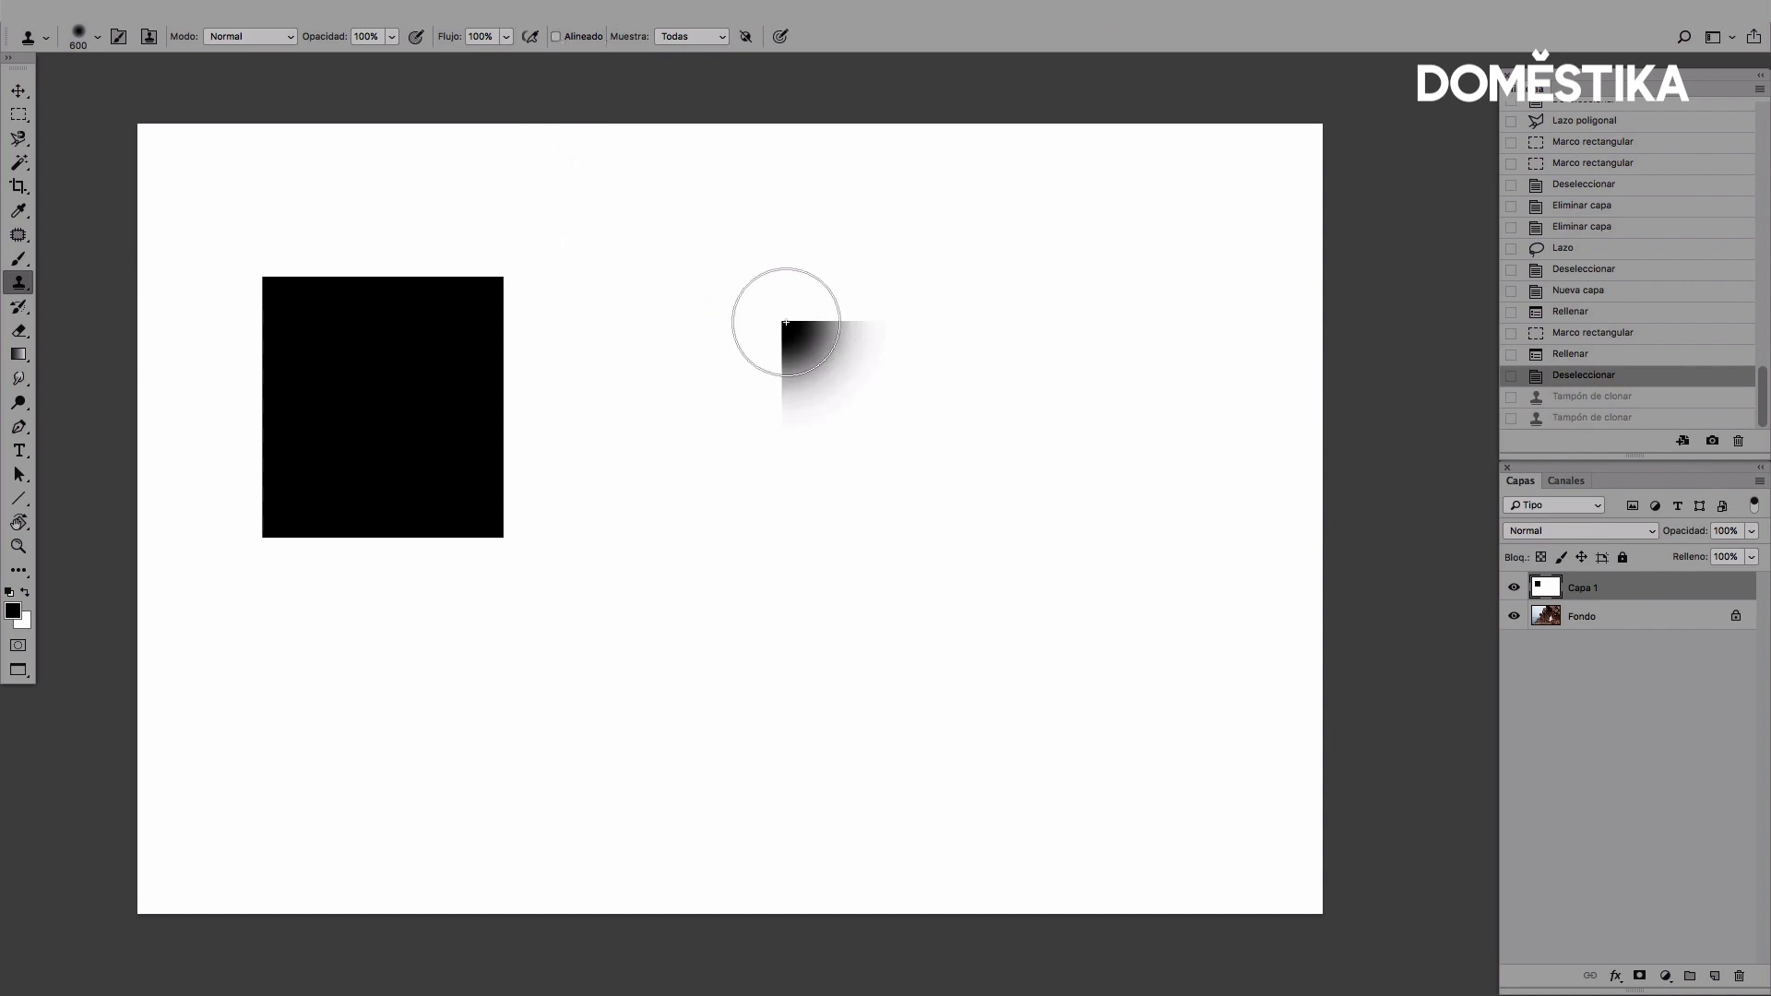
{"action": "left_click", "coordinate": [270, 281], "text": "alt"}
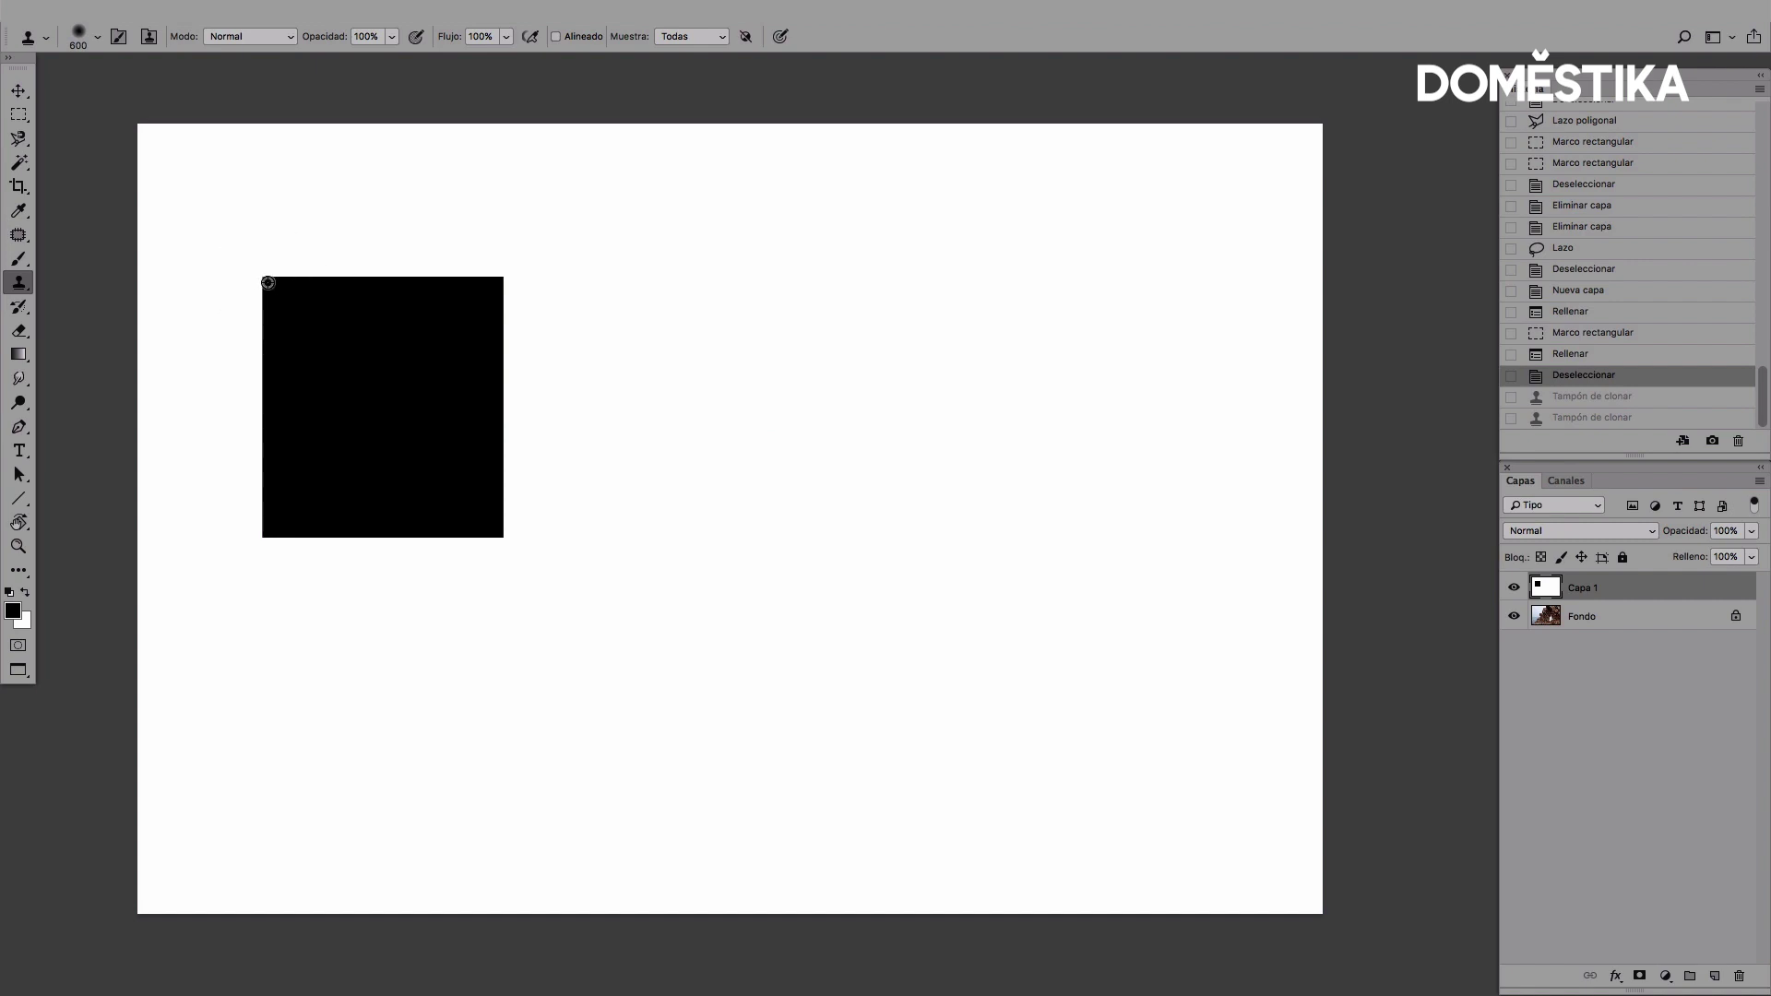
Step: Test non-aligned clone strokes to the right of the square, undoing the misplaced ones
{"action": "mouse_move", "coordinate": [838, 282]}
{"action": "left_mouse_down"}
{"action": "mouse_move", "coordinate": [1052, 289]}
{"action": "mouse_move", "coordinate": [1063, 378]}
{"action": "mouse_move", "coordinate": [1060, 501]}
{"action": "mouse_move", "coordinate": [960, 526]}
{"action": "mouse_move", "coordinate": [838, 514]}
{"action": "mouse_move", "coordinate": [835, 373]}
{"action": "mouse_move", "coordinate": [999, 467]}
{"action": "mouse_move", "coordinate": [917, 412]}
{"action": "mouse_move", "coordinate": [894, 358]}
{"action": "mouse_move", "coordinate": [849, 395]}
{"action": "mouse_move", "coordinate": [1008, 394]}
{"action": "mouse_move", "coordinate": [839, 293]}
{"action": "mouse_move", "coordinate": [921, 274]}
{"action": "mouse_move", "coordinate": [854, 395]}
{"action": "mouse_move", "coordinate": [866, 513]}
{"action": "mouse_move", "coordinate": [877, 317]}
{"action": "mouse_move", "coordinate": [861, 507]}
{"action": "mouse_move", "coordinate": [877, 517]}
{"action": "mouse_move", "coordinate": [846, 538]}
{"action": "left_mouse_up"}
{"action": "key", "text": "ctrl+z"}
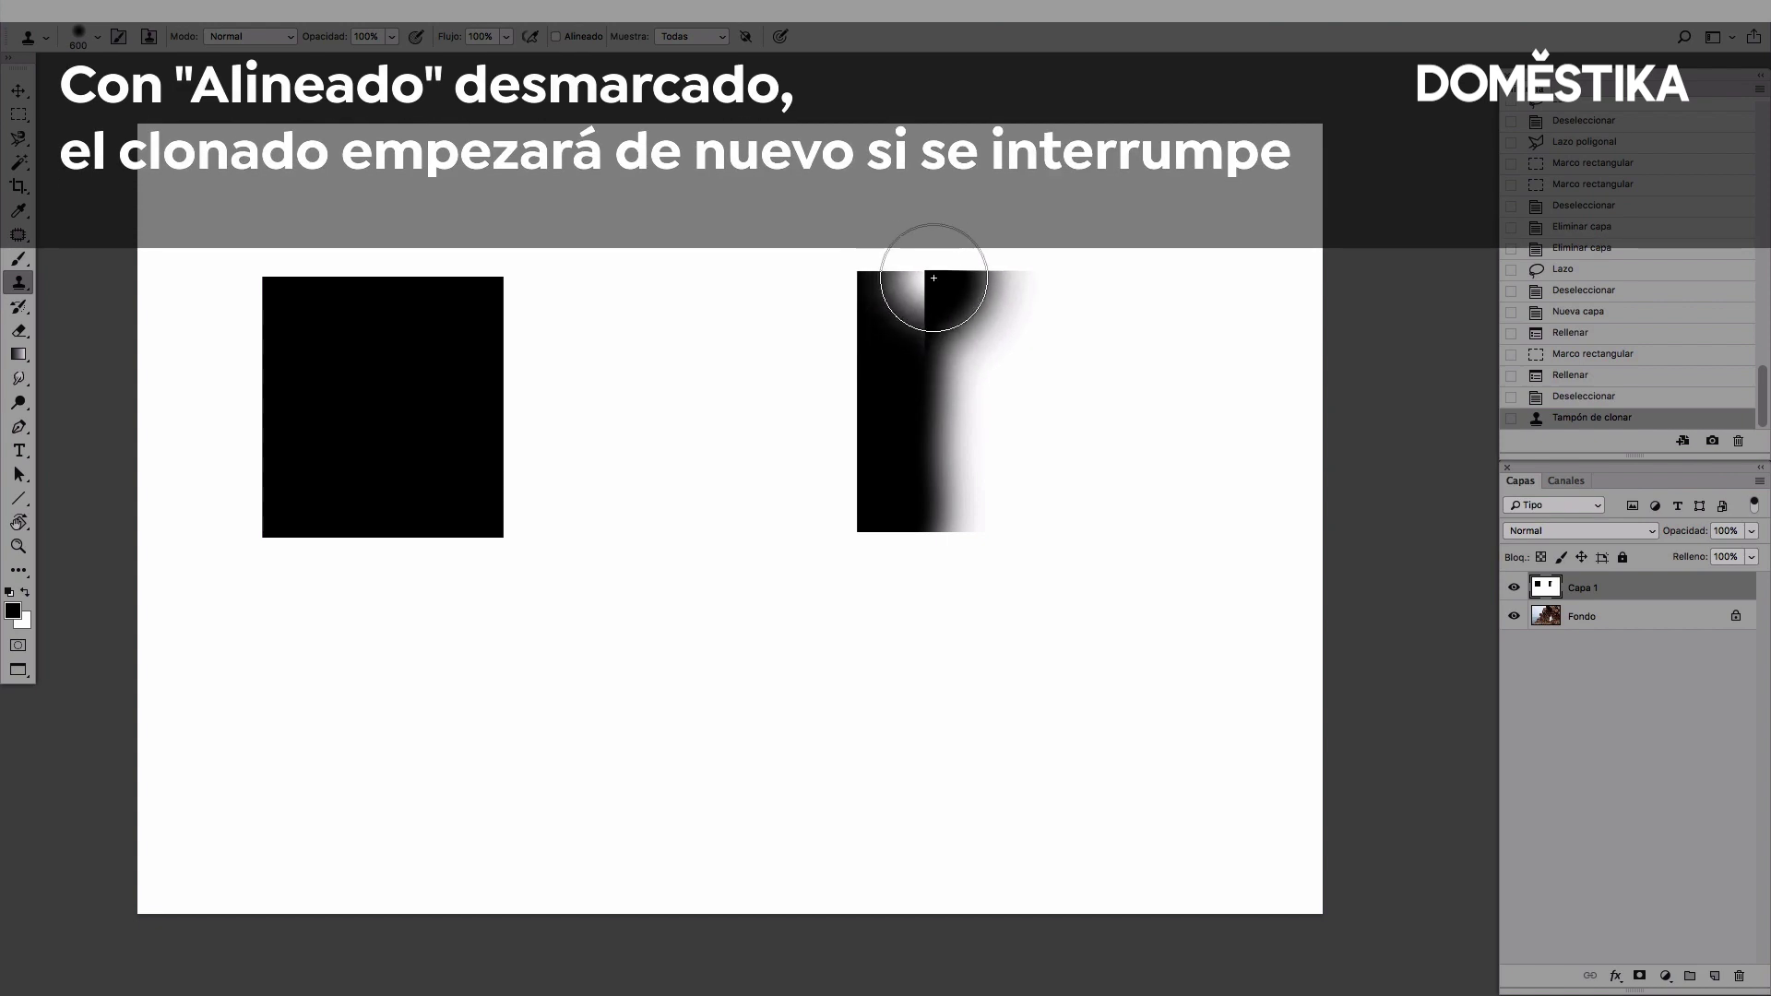
{"action": "mouse_move", "coordinate": [922, 342]}
{"action": "left_mouse_down"}
{"action": "mouse_move", "coordinate": [1049, 310]}
{"action": "mouse_move", "coordinate": [1047, 384]}
{"action": "mouse_move", "coordinate": [1059, 308]}
{"action": "mouse_move", "coordinate": [1007, 288]}
{"action": "left_mouse_up"}
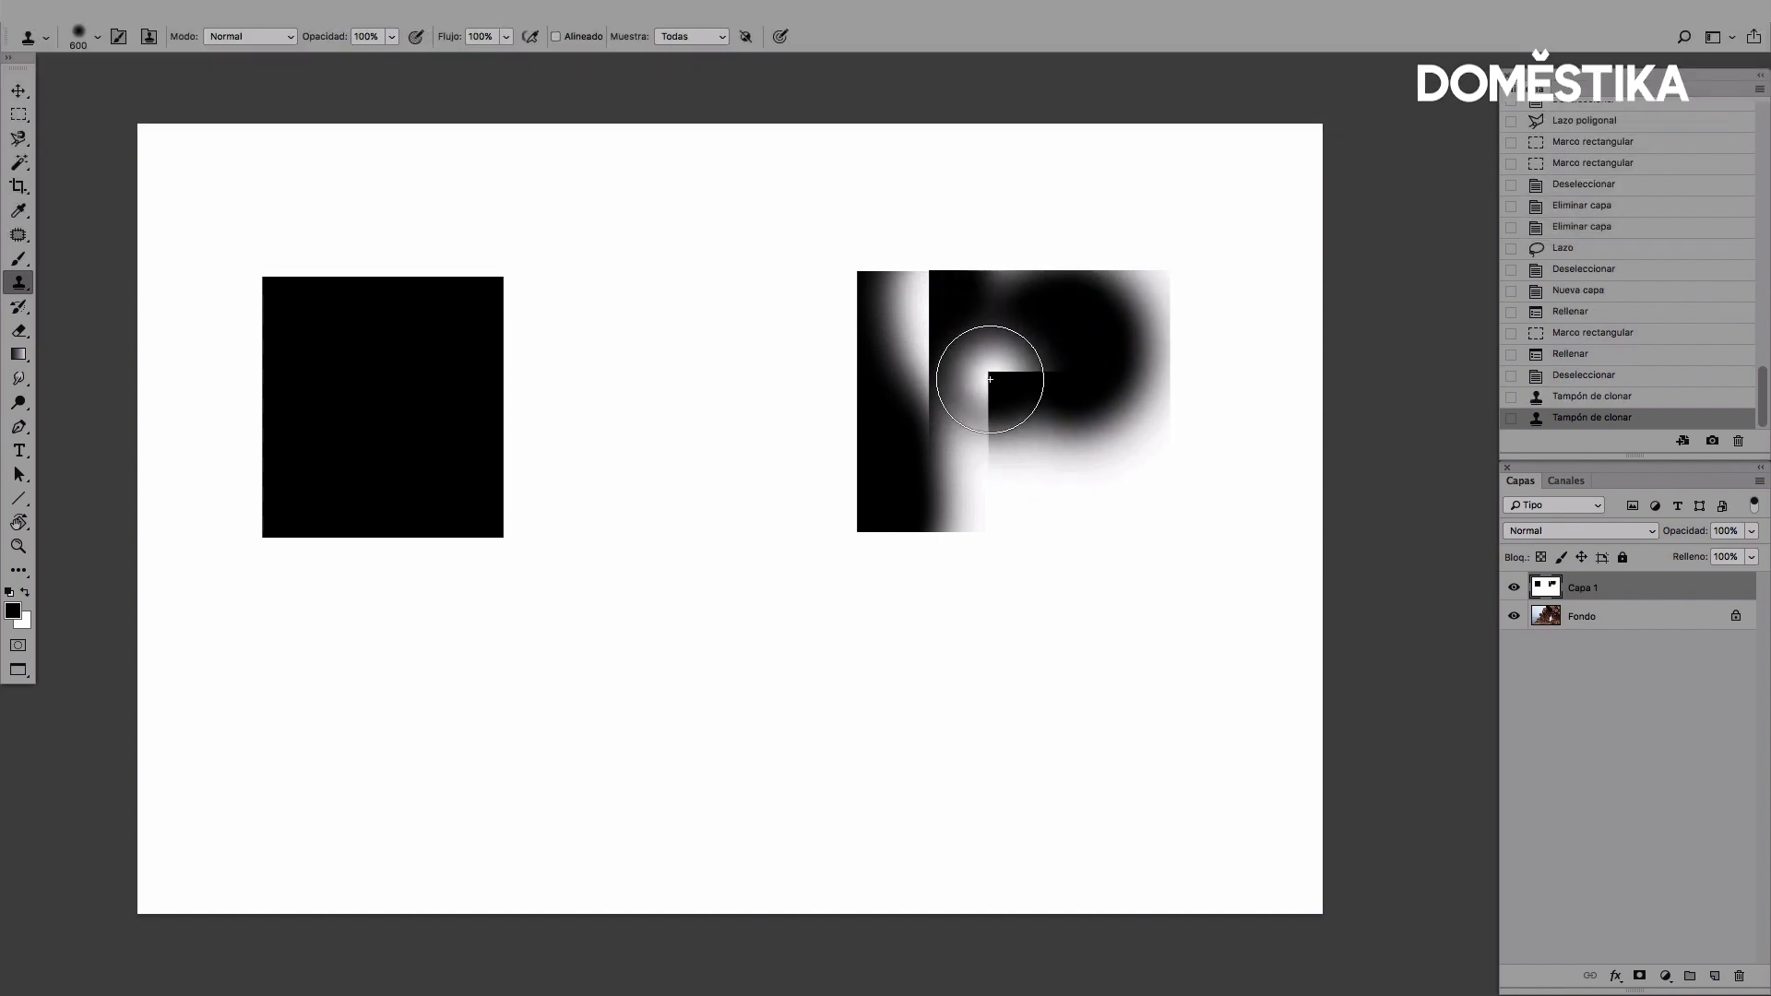
{"action": "key", "text": "ctrl+z"}
{"action": "left_click_drag", "start_coordinate": [1052, 309], "coordinate": [1027, 310]}
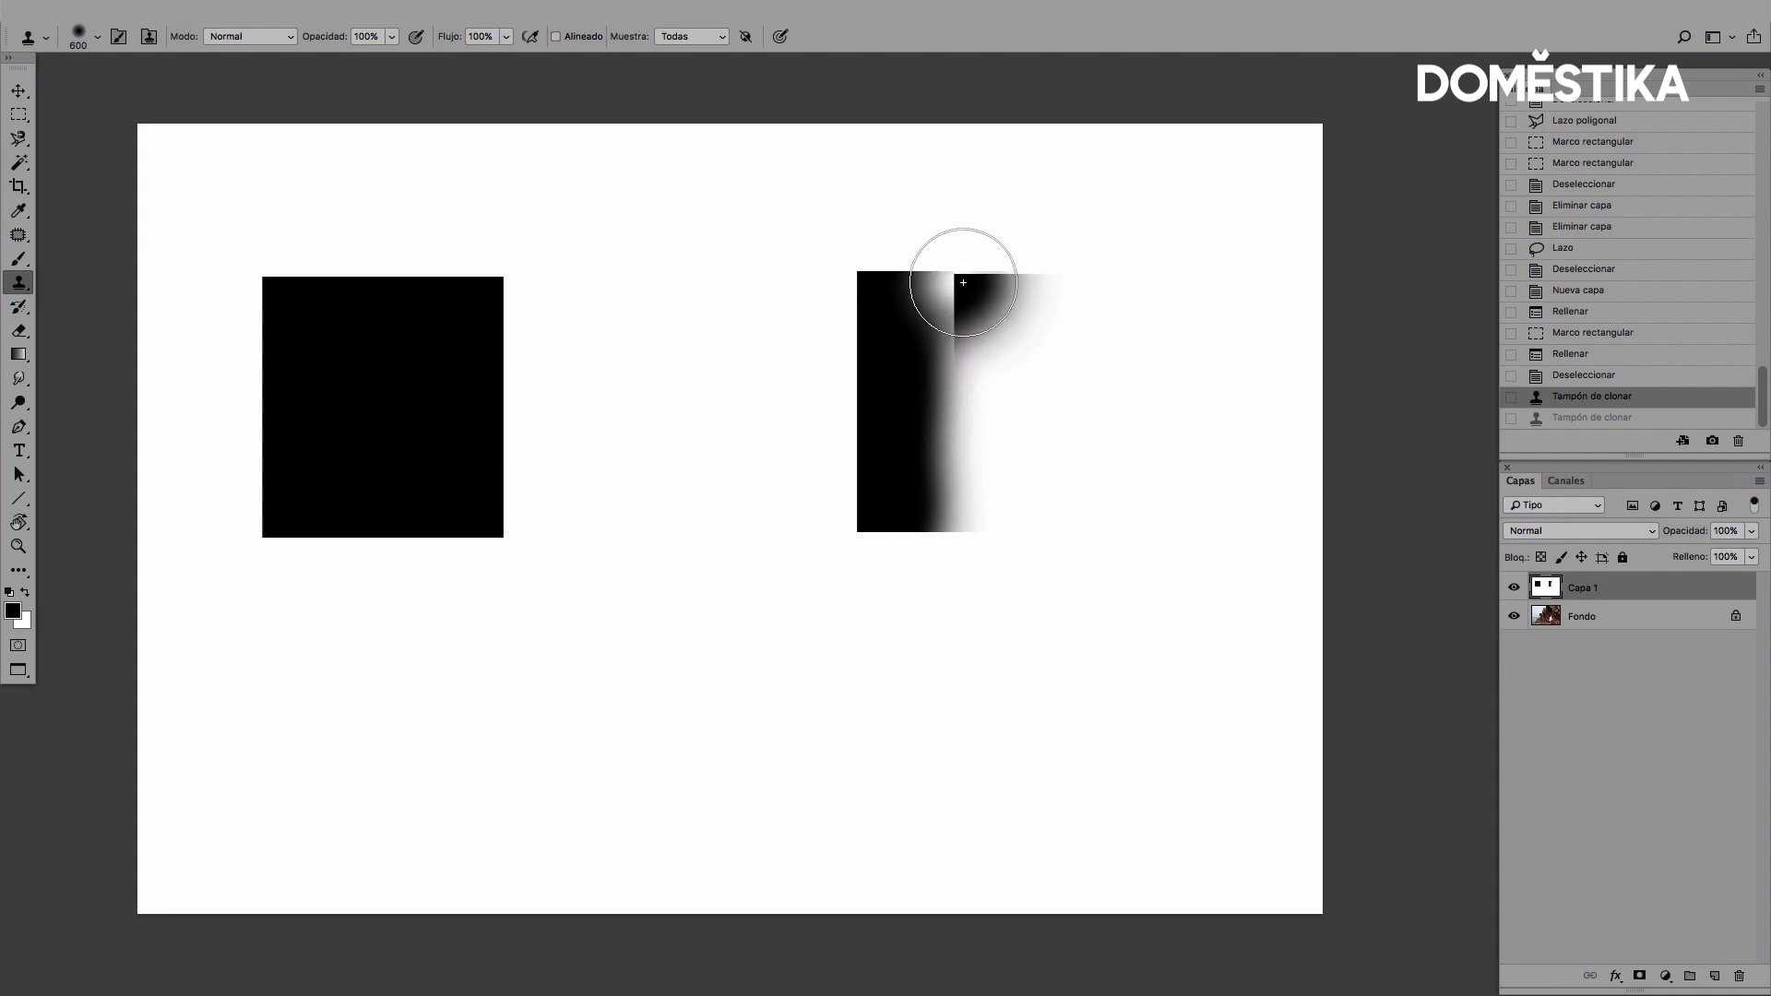
Step: Resample the square's top edge, clone it to the right, then revert the strokes in History
{"action": "left_click", "coordinate": [377, 278], "text": "alt"}
{"action": "left_click_drag", "start_coordinate": [1045, 295], "coordinate": [981, 273]}
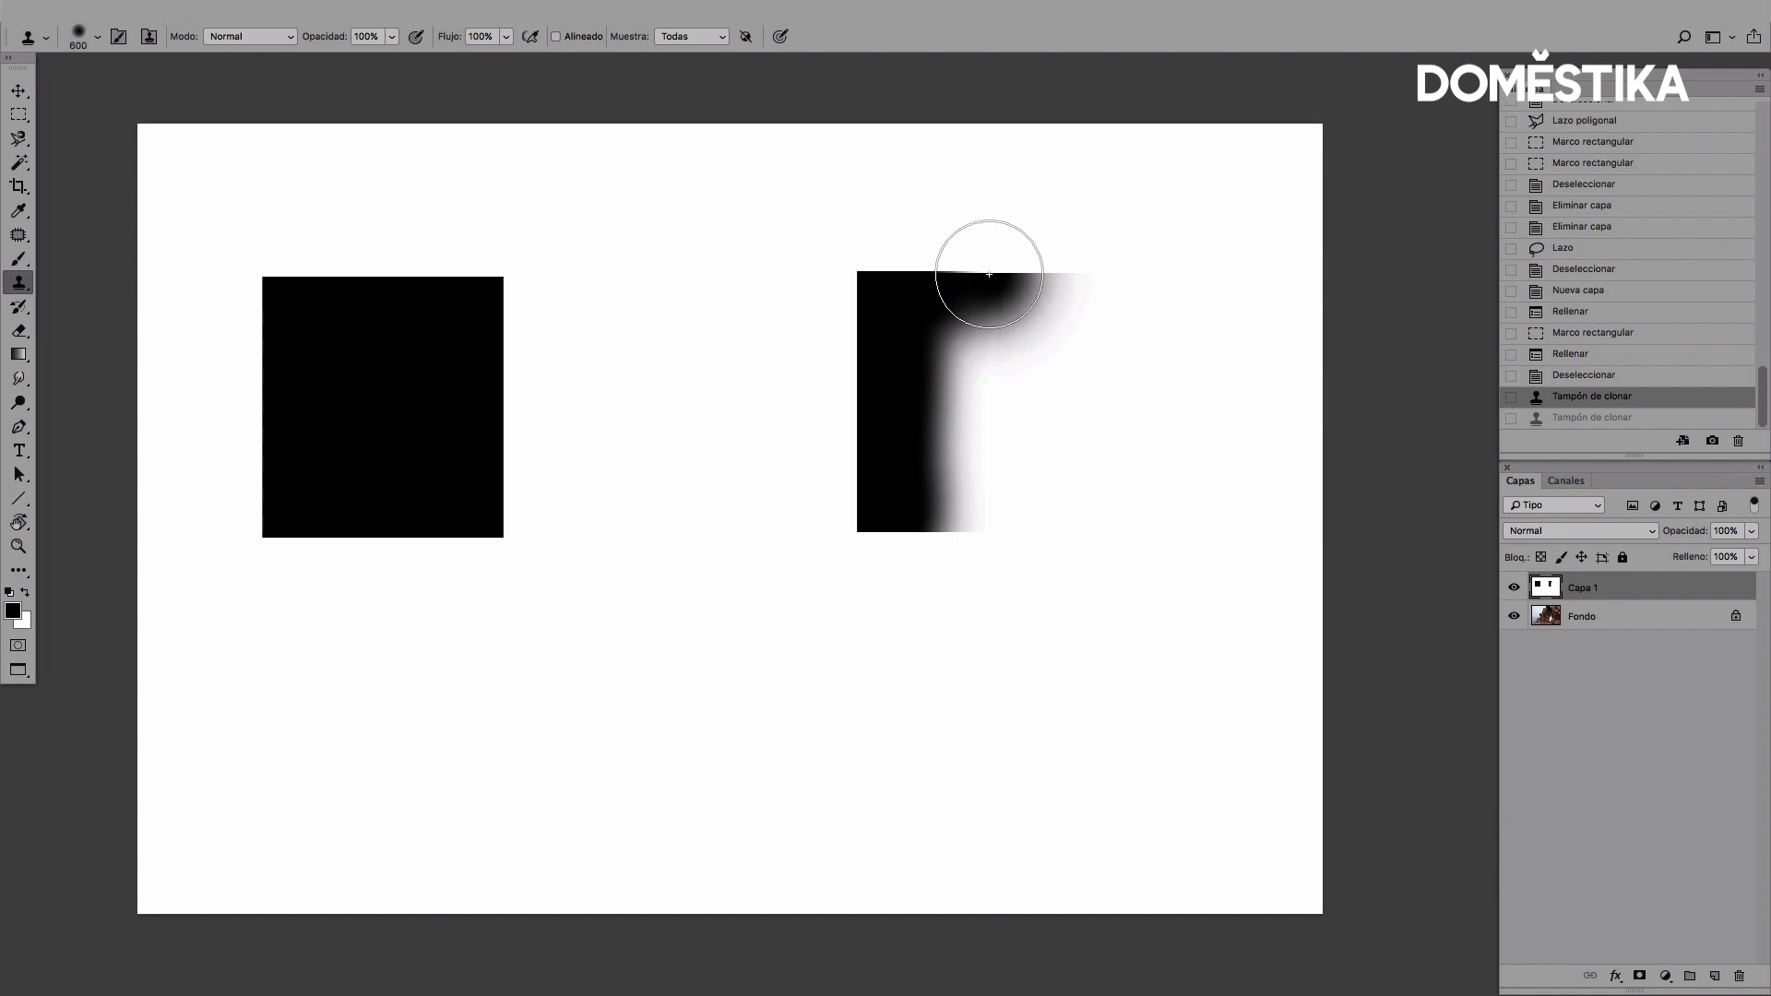
{"action": "mouse_move", "coordinate": [978, 274]}
{"action": "left_mouse_down"}
{"action": "mouse_move", "coordinate": [868, 510]}
{"action": "mouse_move", "coordinate": [1000, 376]}
{"action": "mouse_move", "coordinate": [977, 333]}
{"action": "left_mouse_up"}
{"action": "mouse_move", "coordinate": [882, 413]}
{"action": "left_mouse_down"}
{"action": "mouse_move", "coordinate": [867, 308]}
{"action": "mouse_move", "coordinate": [906, 271]}
{"action": "left_mouse_up"}
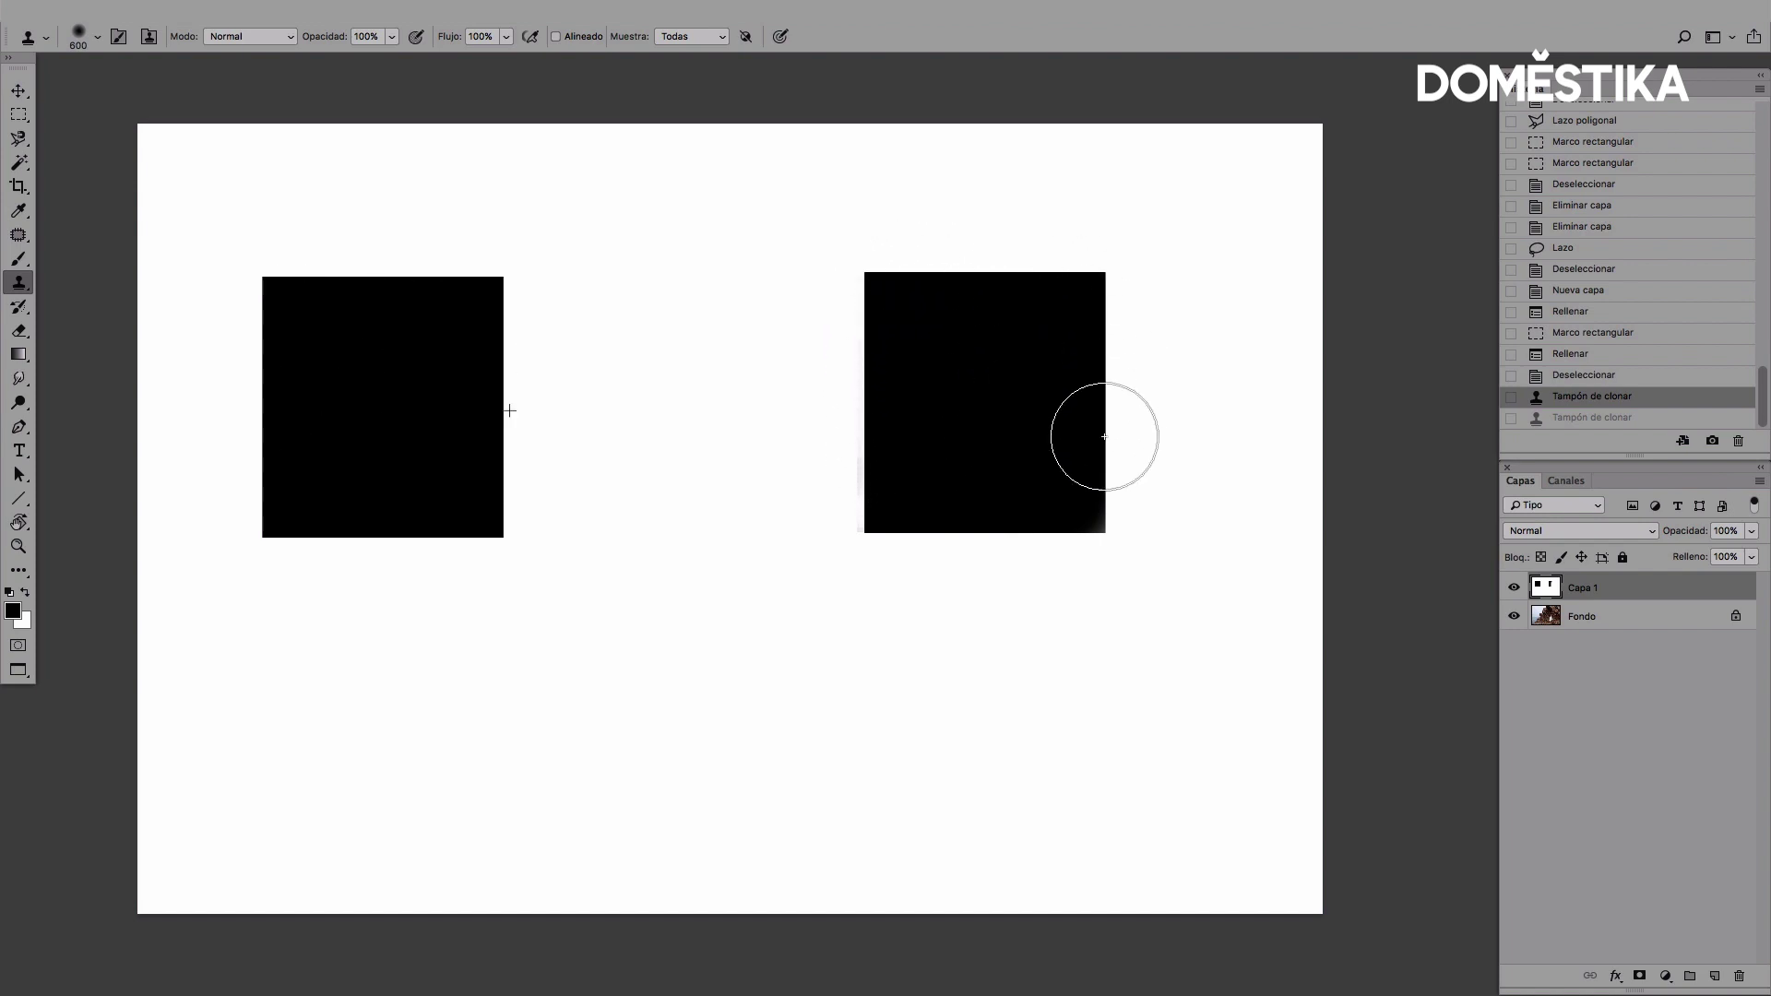
{"action": "key", "text": "ctrl+shift+z"}
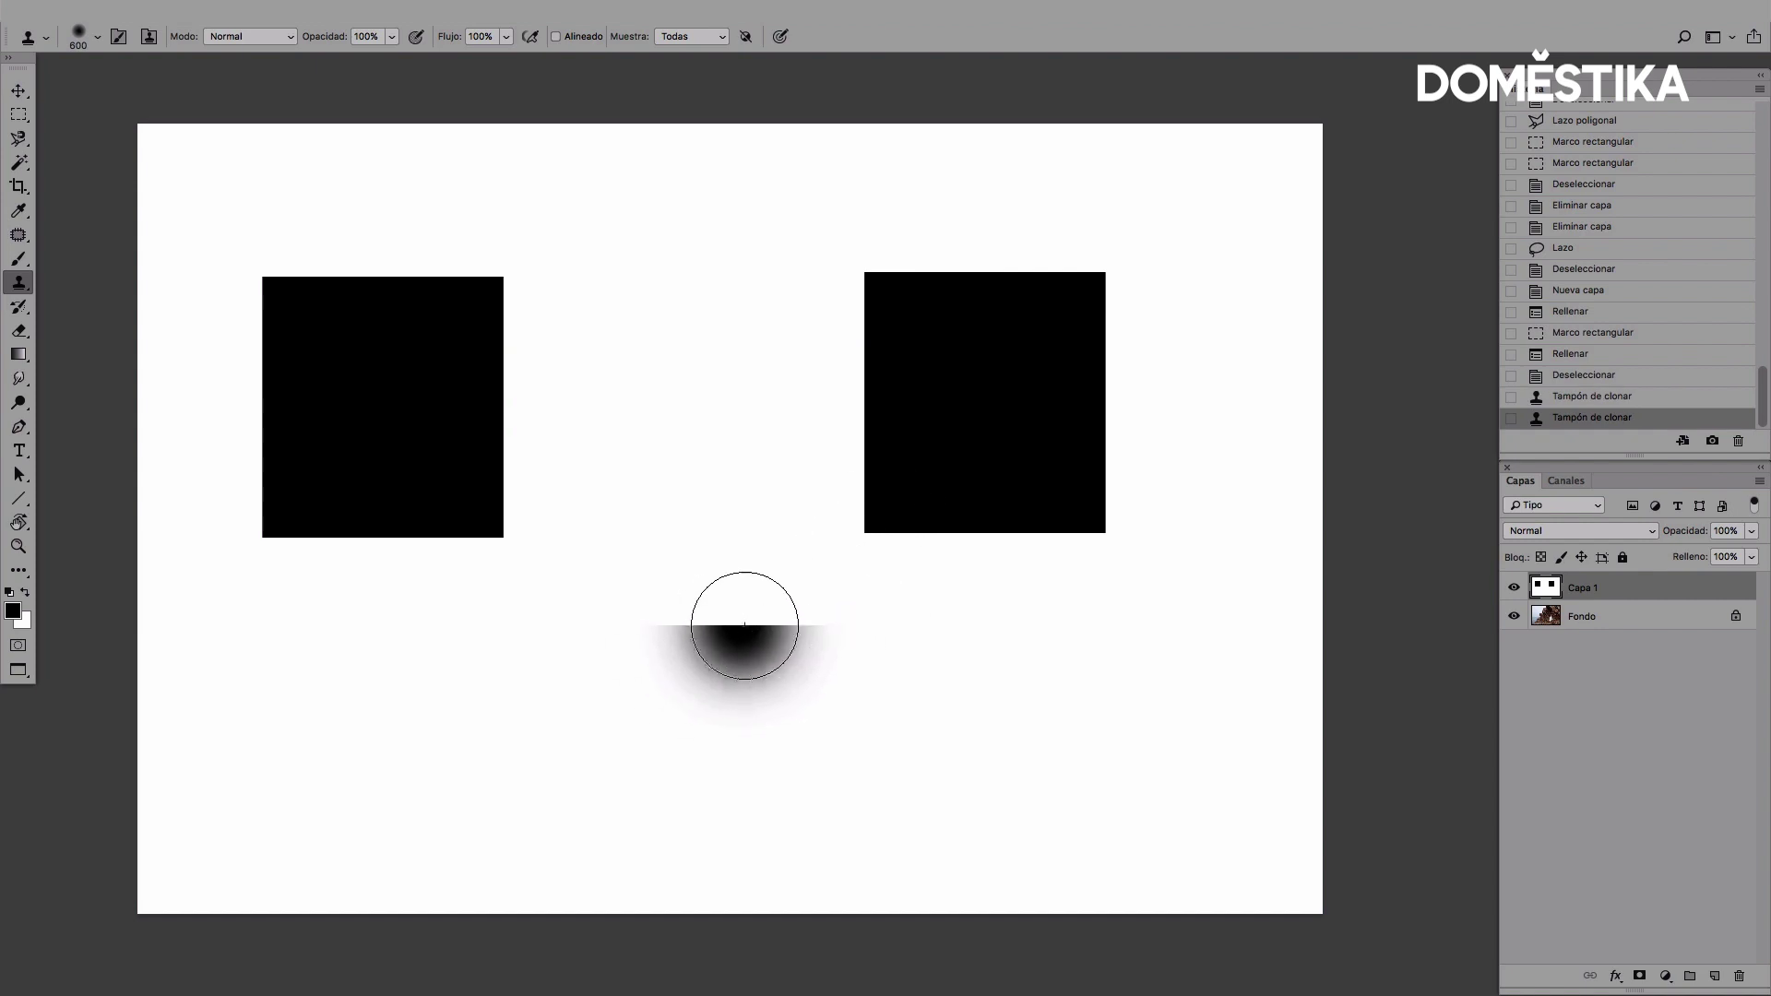
{"action": "left_click", "coordinate": [1602, 376]}
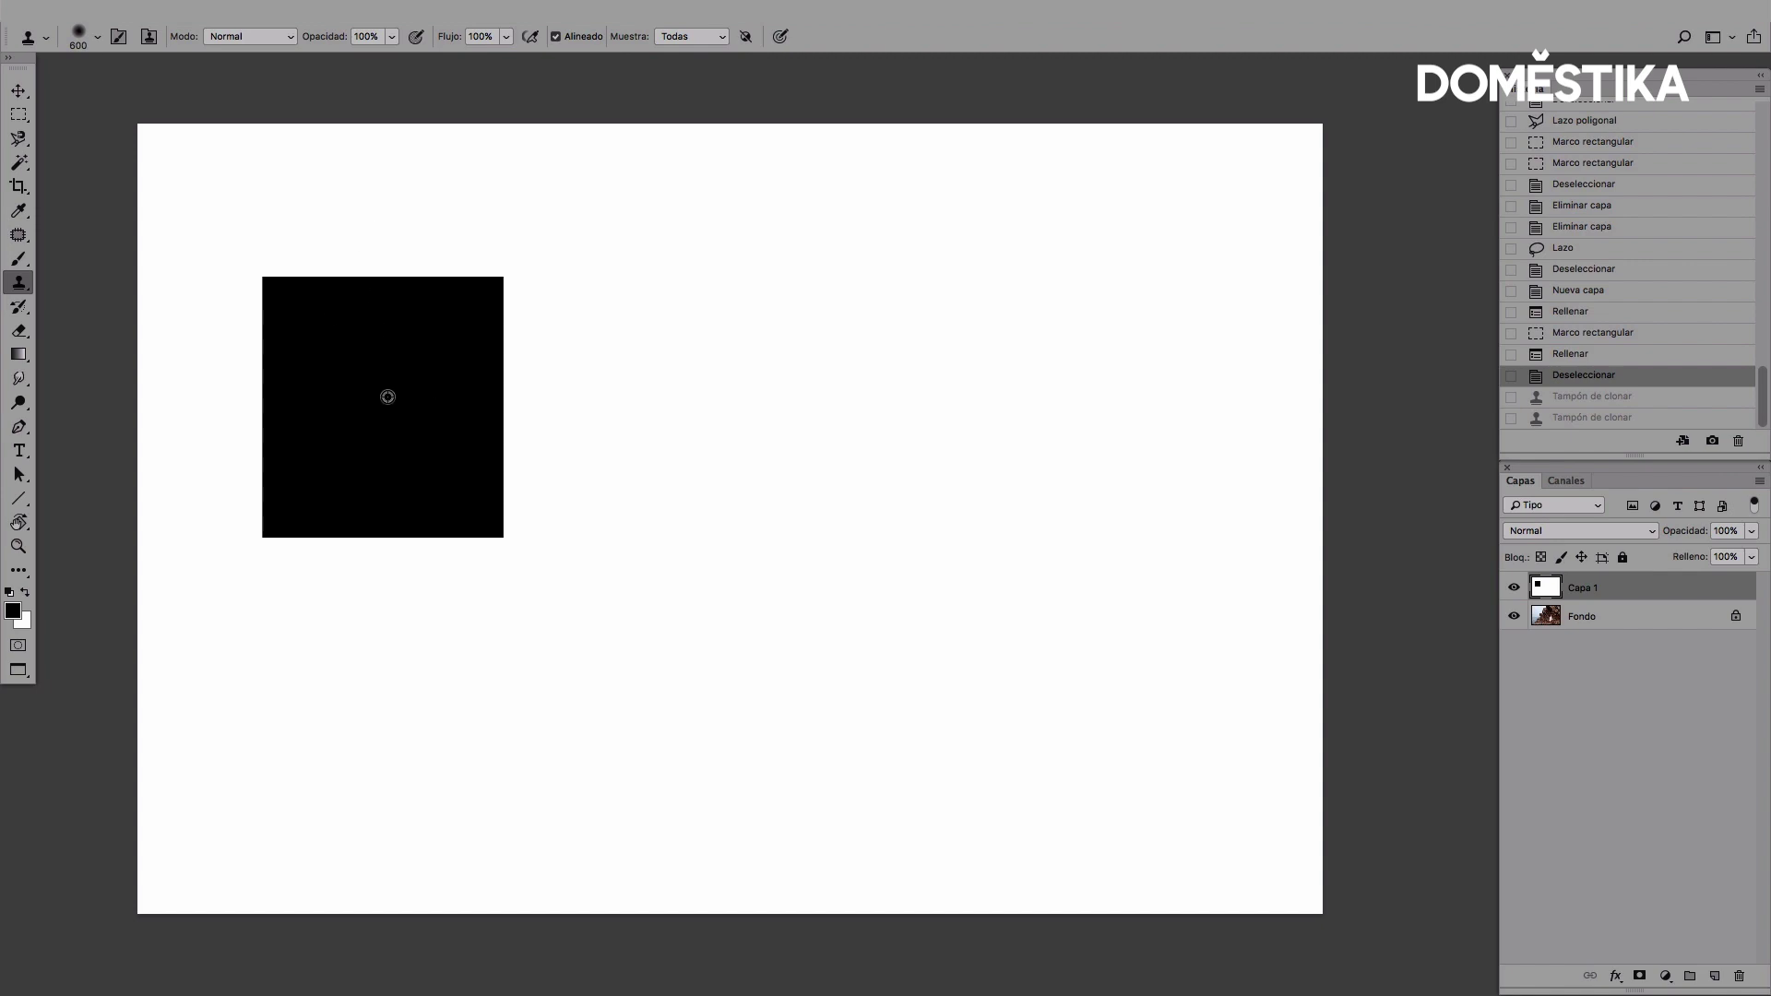
{"action": "mouse_move", "coordinate": [959, 387]}
{"action": "left_mouse_down"}
{"action": "mouse_move", "coordinate": [897, 364]}
{"action": "mouse_move", "coordinate": [905, 296]}
{"action": "mouse_move", "coordinate": [1052, 293]}
{"action": "mouse_move", "coordinate": [838, 305]}
{"action": "mouse_move", "coordinate": [962, 371]}
{"action": "left_mouse_up"}
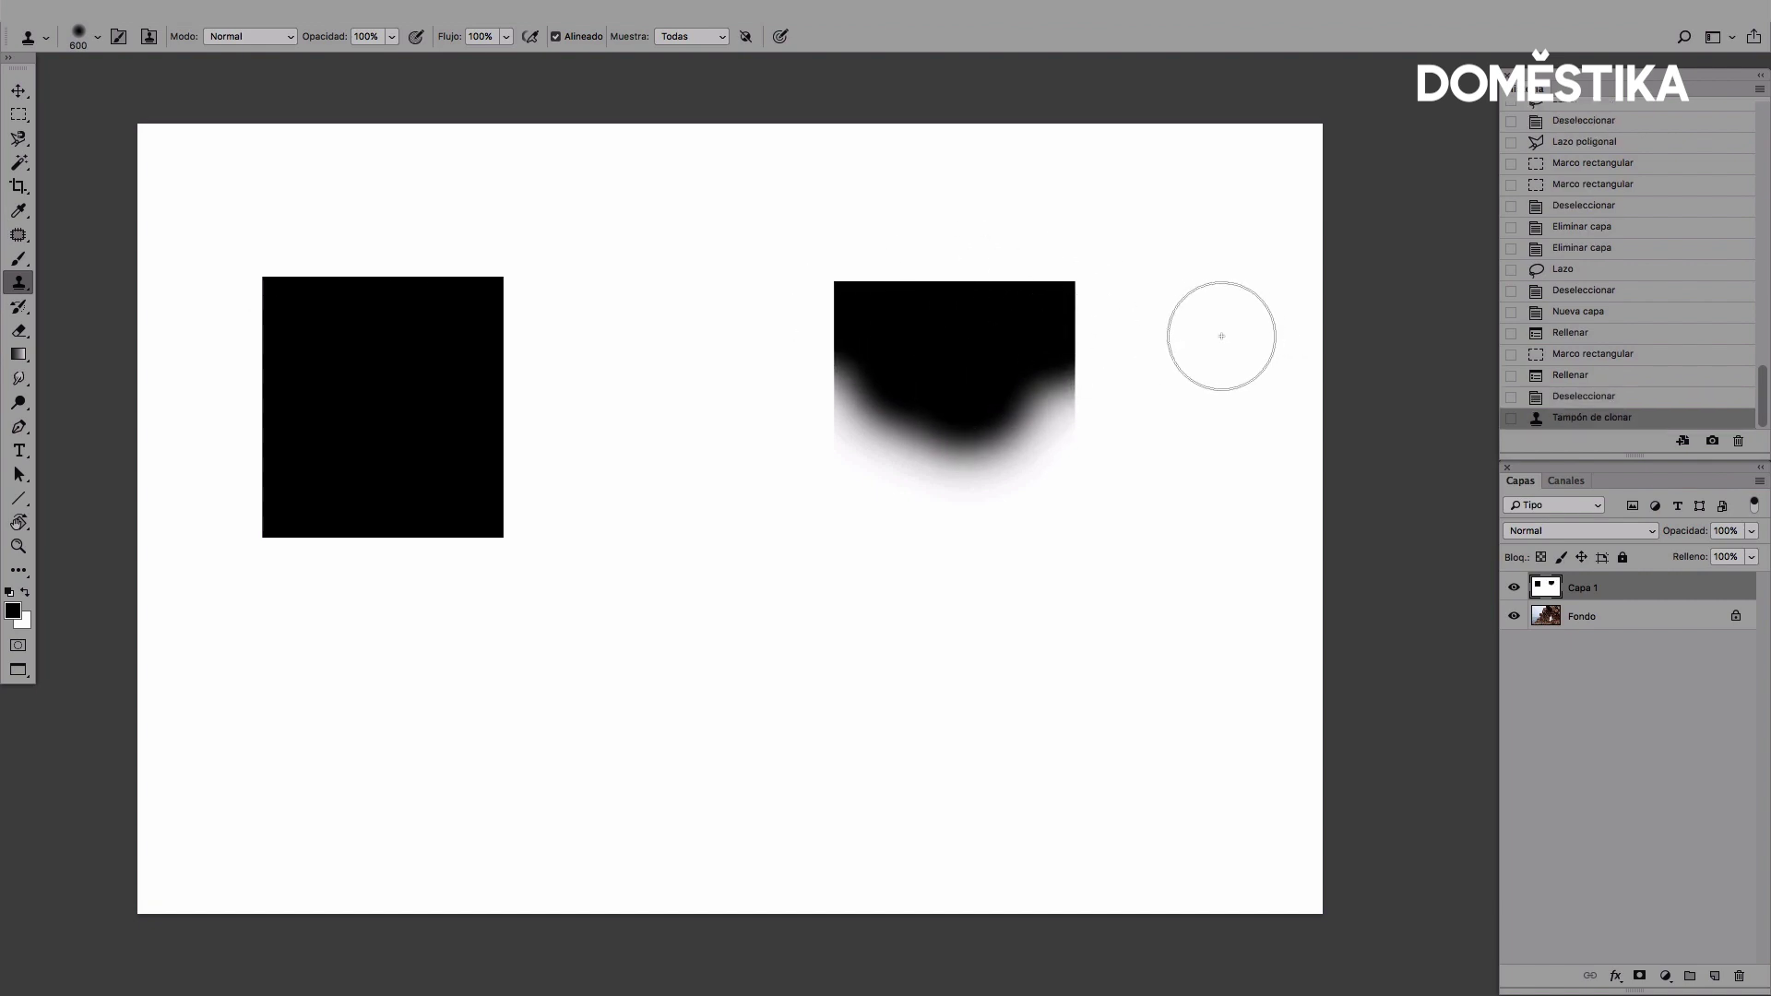
{"action": "mouse_move", "coordinate": [1189, 404]}
{"action": "left_mouse_down"}
{"action": "mouse_move", "coordinate": [949, 514]}
{"action": "mouse_move", "coordinate": [960, 406]}
{"action": "mouse_move", "coordinate": [1048, 434]}
{"action": "mouse_move", "coordinate": [862, 533]}
{"action": "mouse_move", "coordinate": [862, 411]}
{"action": "mouse_move", "coordinate": [960, 462]}
{"action": "mouse_move", "coordinate": [1023, 407]}
{"action": "mouse_move", "coordinate": [1042, 418]}
{"action": "mouse_move", "coordinate": [953, 542]}
{"action": "mouse_move", "coordinate": [846, 411]}
{"action": "mouse_move", "coordinate": [929, 411]}
{"action": "mouse_move", "coordinate": [852, 487]}
{"action": "left_mouse_up"}
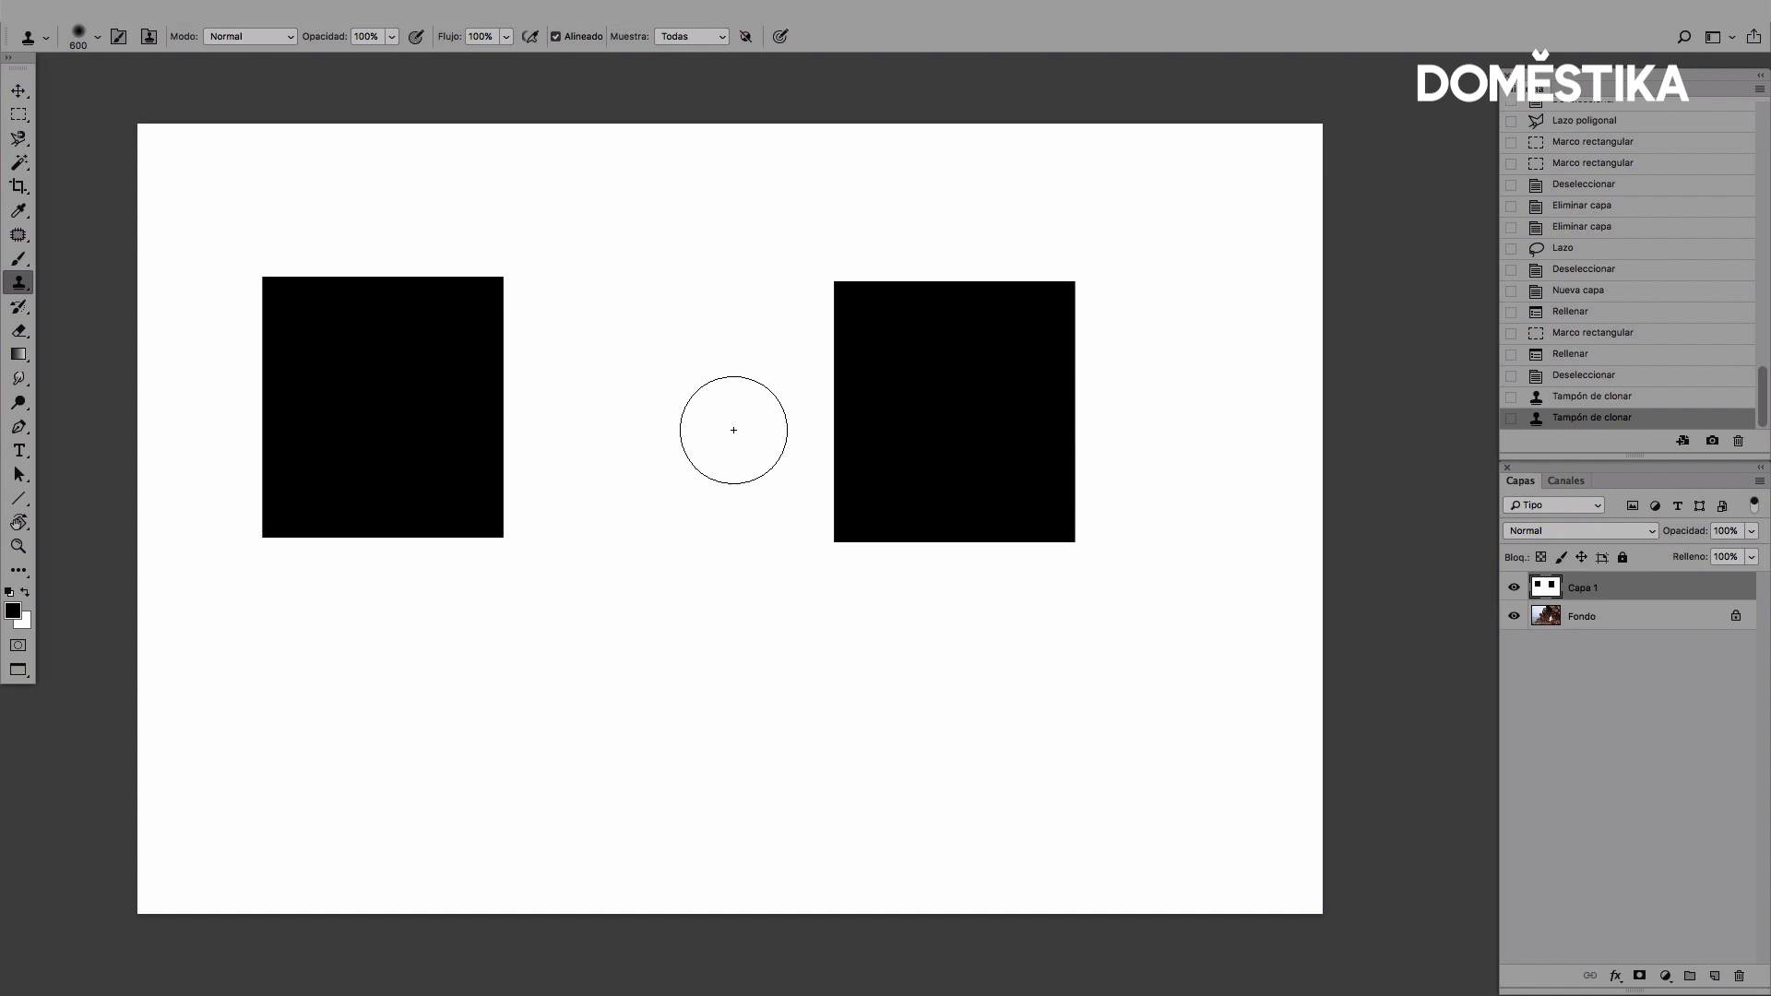
{"action": "left_click", "coordinate": [1573, 377]}
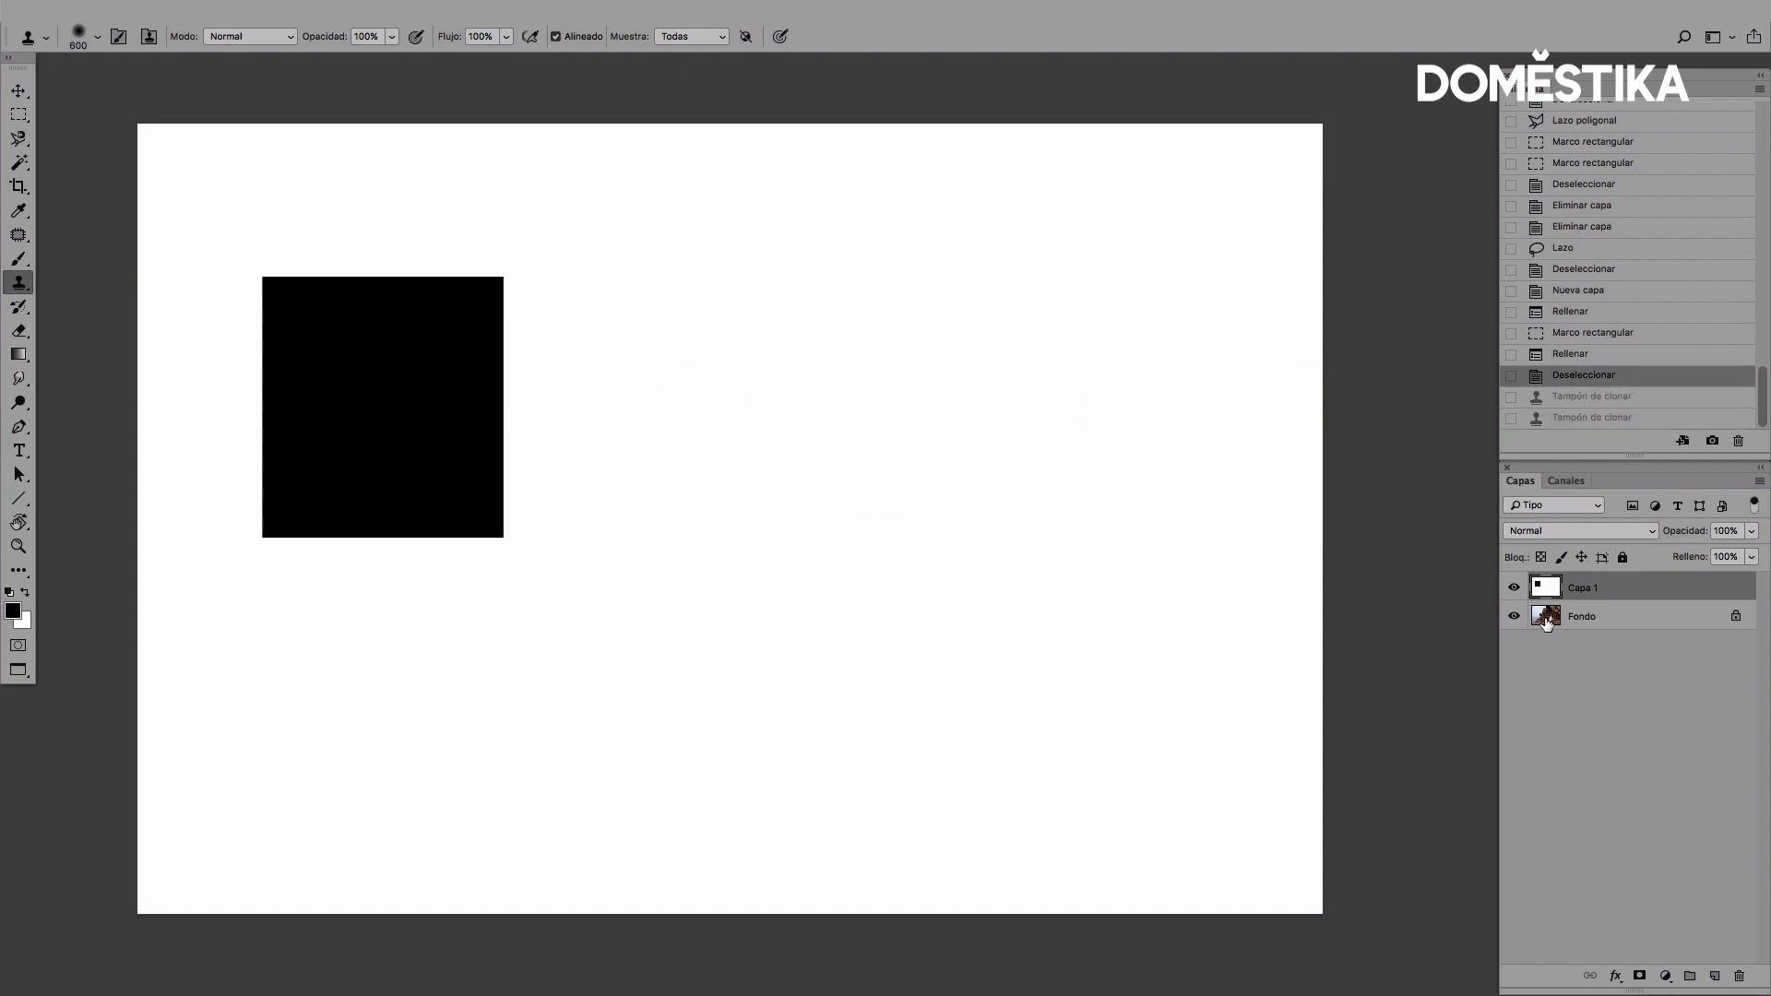
Step: Trash the Capa 1 test layer and clone the woman in white onto the rock to her right
{"action": "left_click_drag", "start_coordinate": [1548, 593], "coordinate": [1738, 976]}
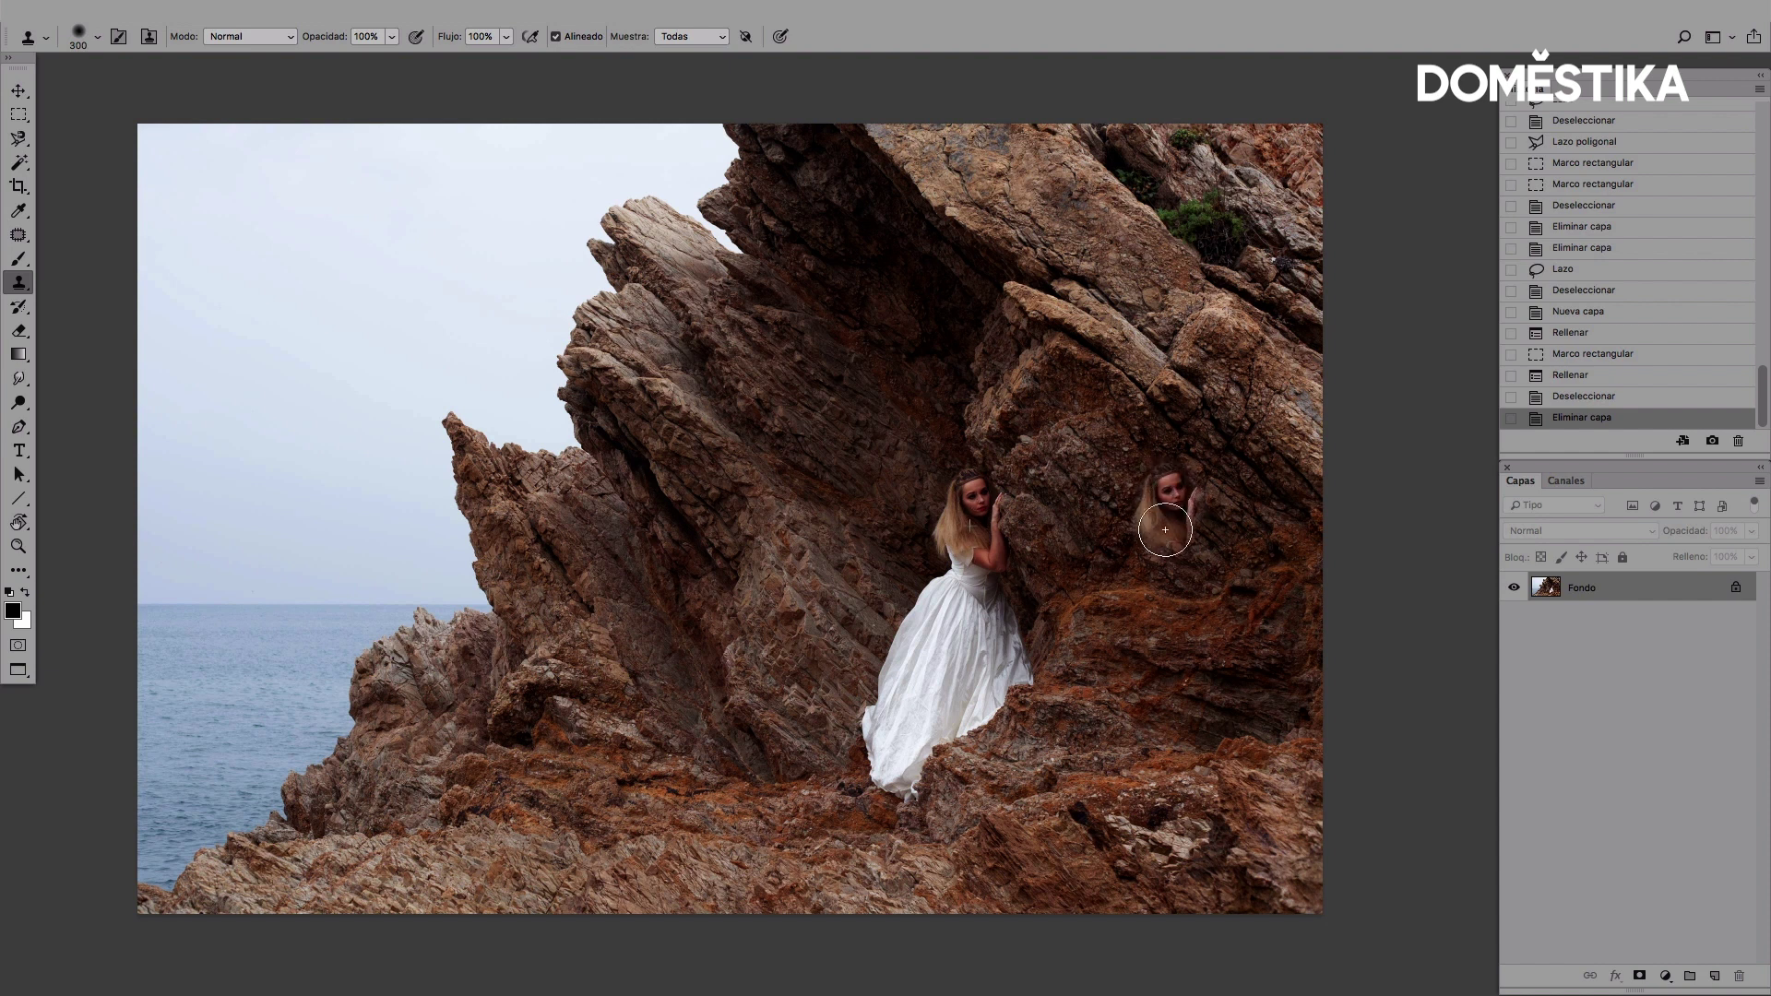
{"action": "mouse_move", "coordinate": [1173, 559]}
{"action": "left_mouse_down"}
{"action": "mouse_move", "coordinate": [1116, 662]}
{"action": "mouse_move", "coordinate": [1157, 657]}
{"action": "mouse_move", "coordinate": [1182, 690]}
{"action": "mouse_move", "coordinate": [1082, 735]}
{"action": "left_mouse_up"}
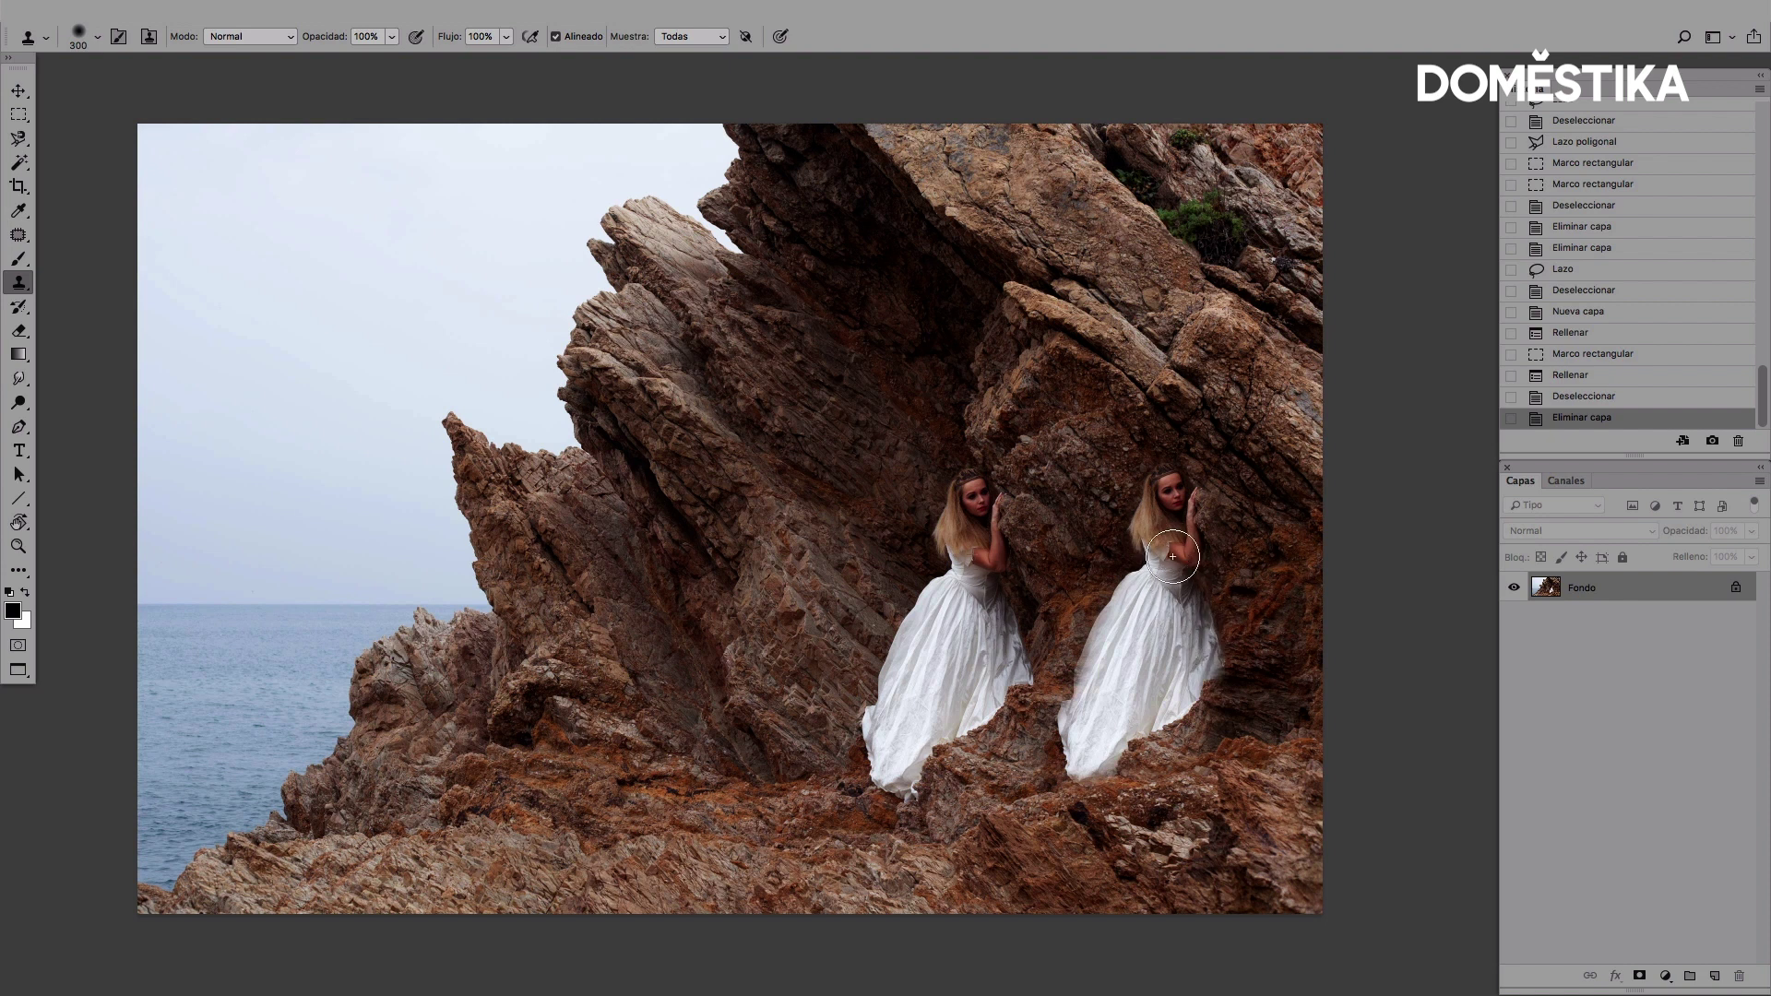
{"action": "left_click_drag", "start_coordinate": [1165, 551], "coordinate": [1166, 553]}
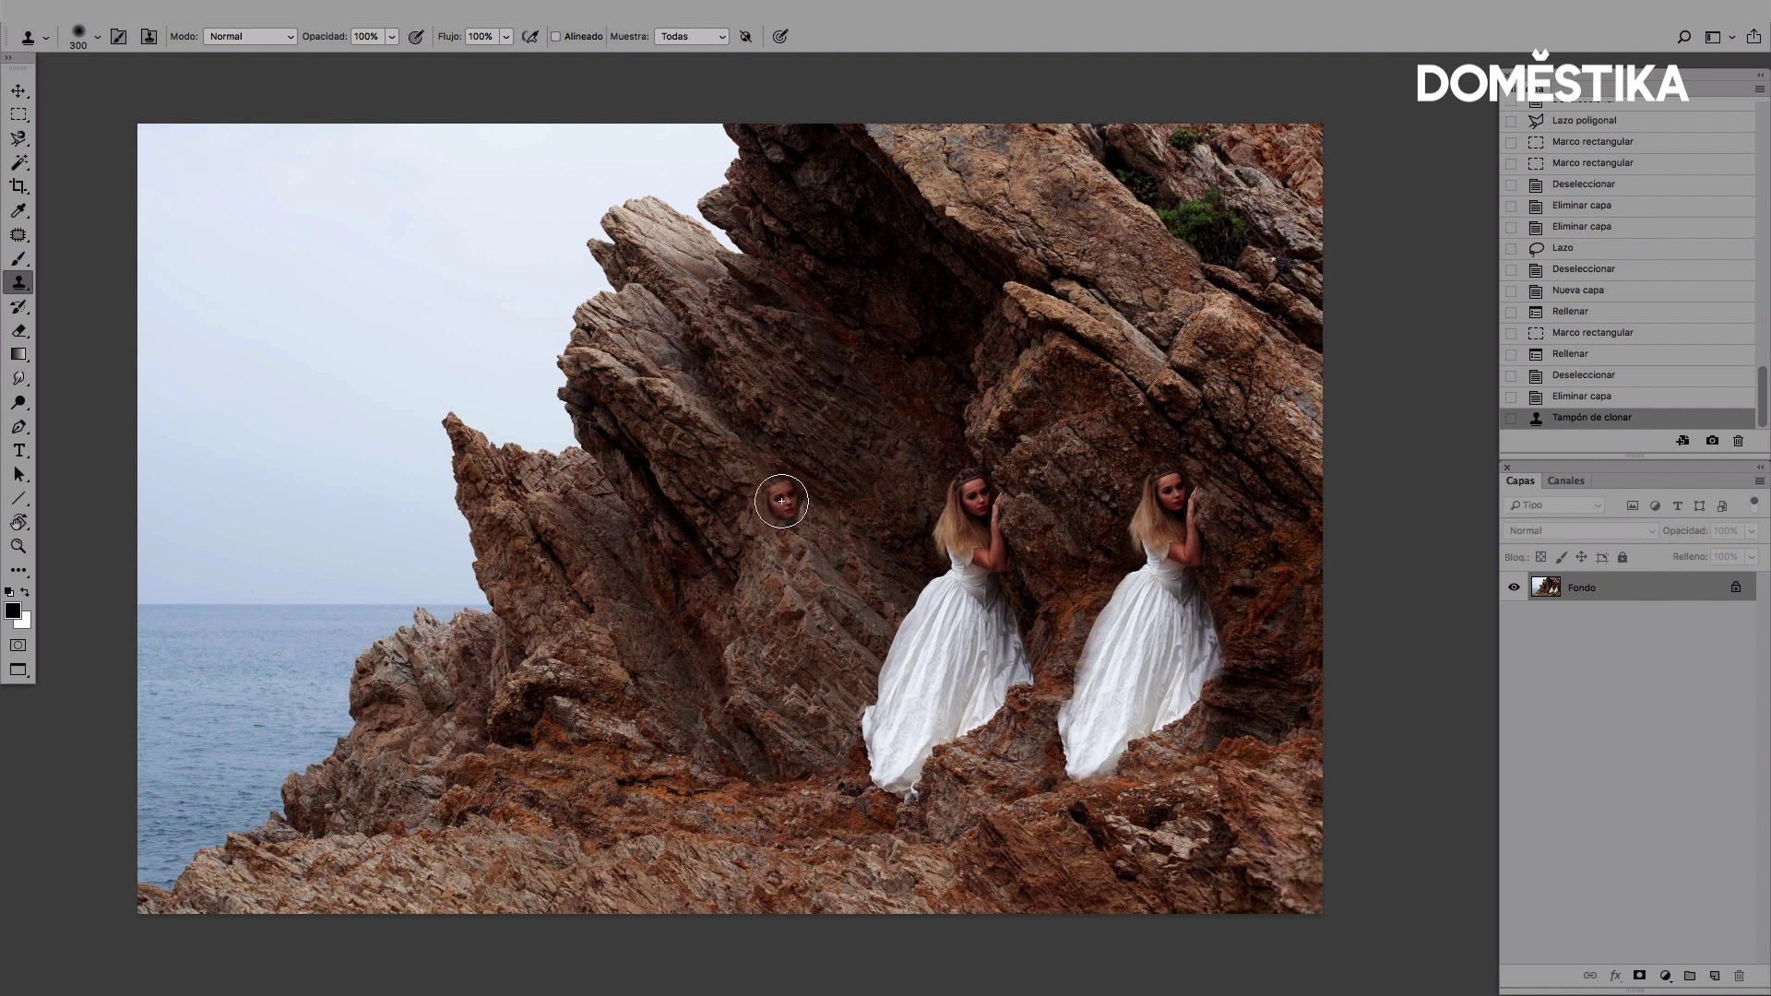
Step: Paint the woman's hair, shoulders and white dress onto the left rock as a third copy
{"action": "left_click_drag", "start_coordinate": [765, 509], "coordinate": [761, 622]}
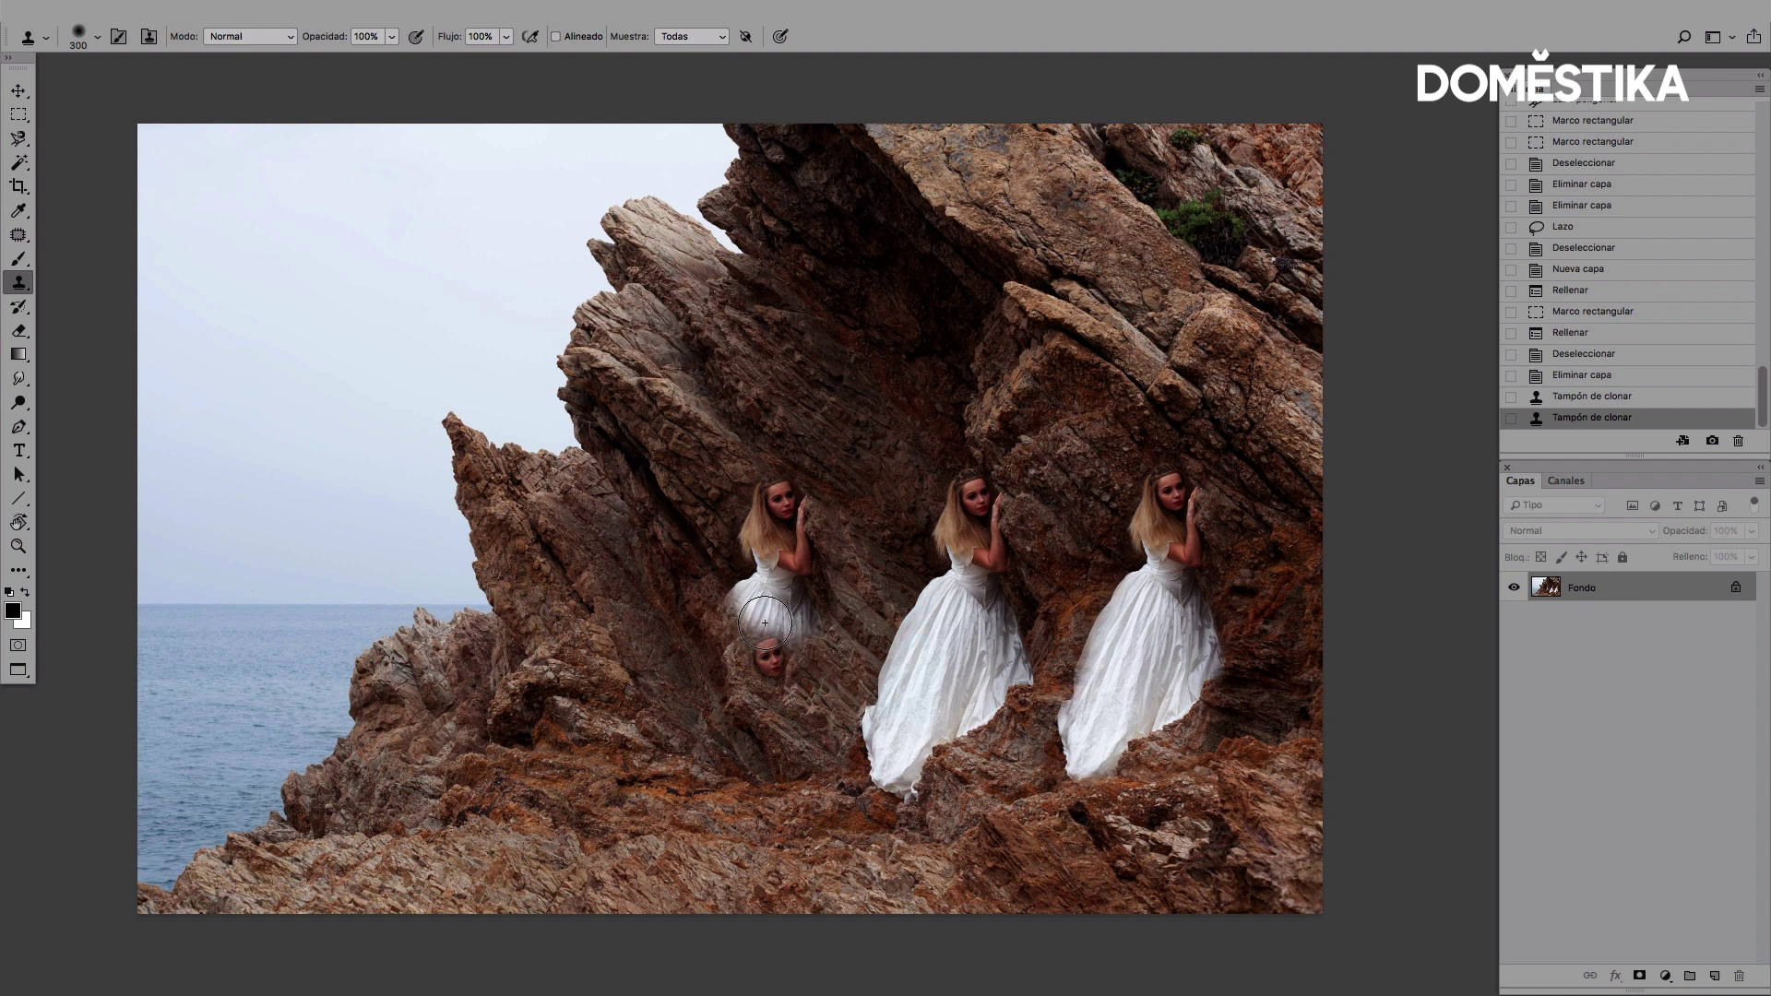
{"action": "left_click_drag", "start_coordinate": [778, 623], "coordinate": [766, 653]}
{"action": "left_click", "coordinate": [797, 658]}
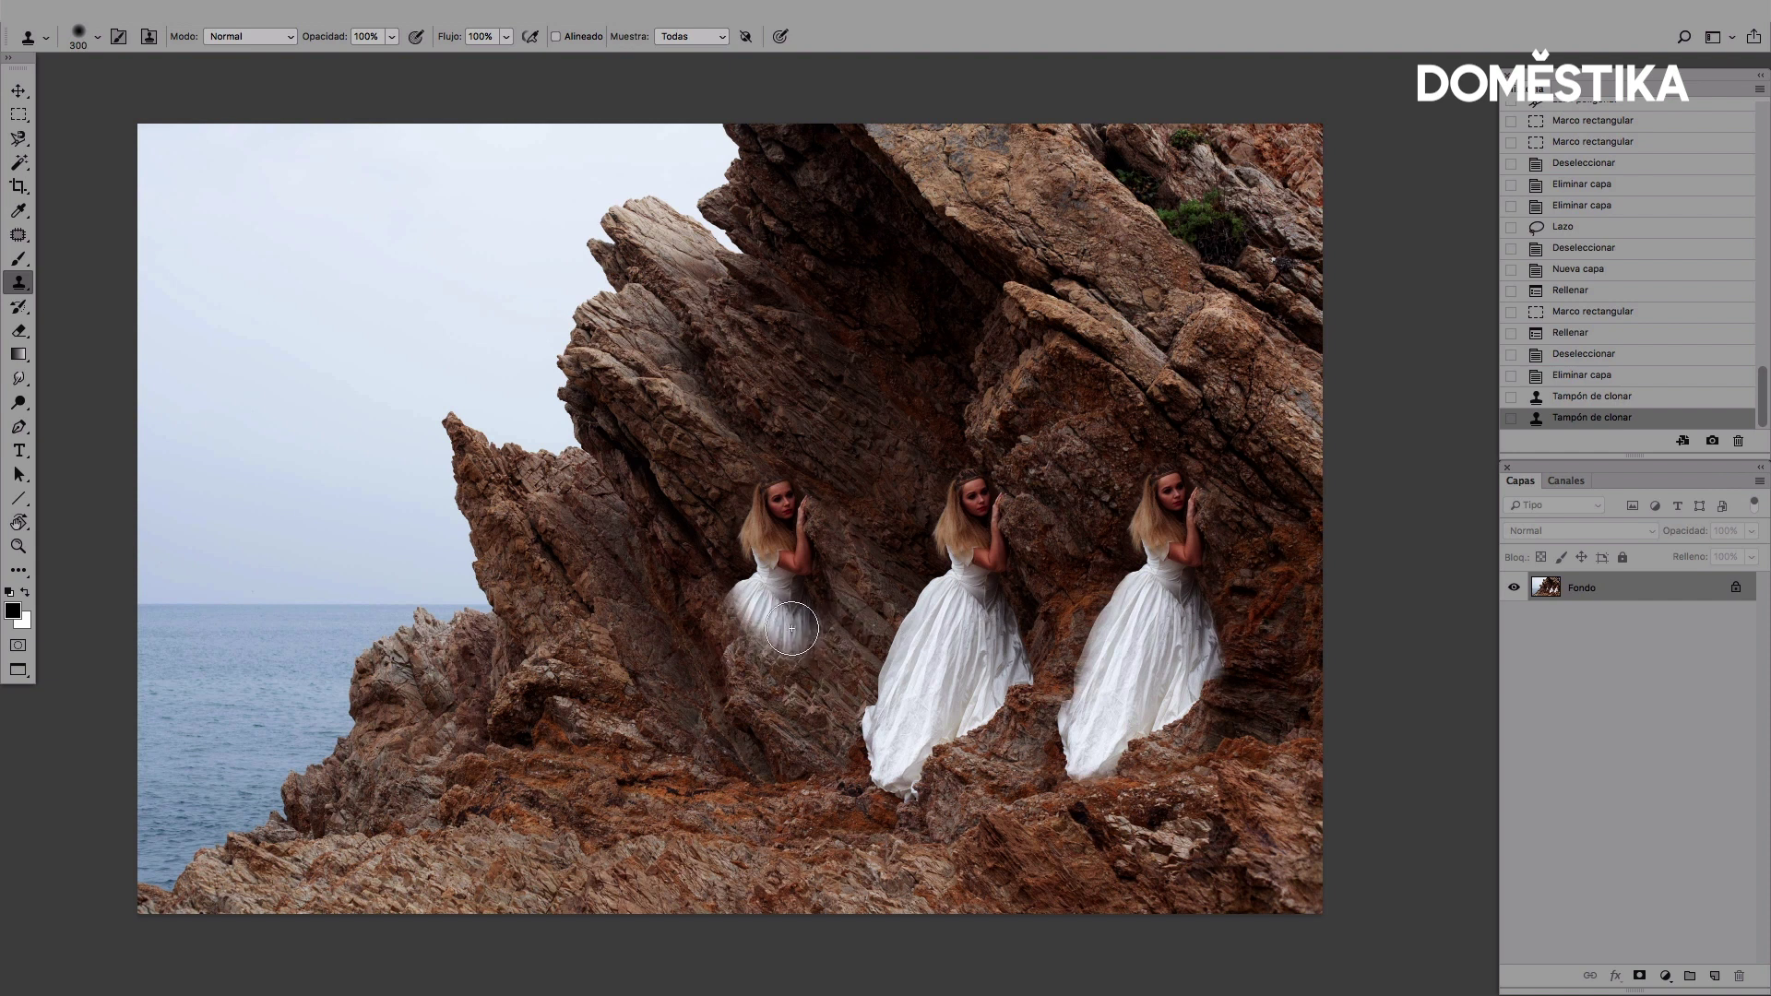
{"action": "mouse_move", "coordinate": [790, 626]}
{"action": "left_mouse_down"}
{"action": "mouse_move", "coordinate": [721, 681]}
{"action": "mouse_move", "coordinate": [809, 691]}
{"action": "mouse_move", "coordinate": [695, 720]}
{"action": "left_mouse_up"}
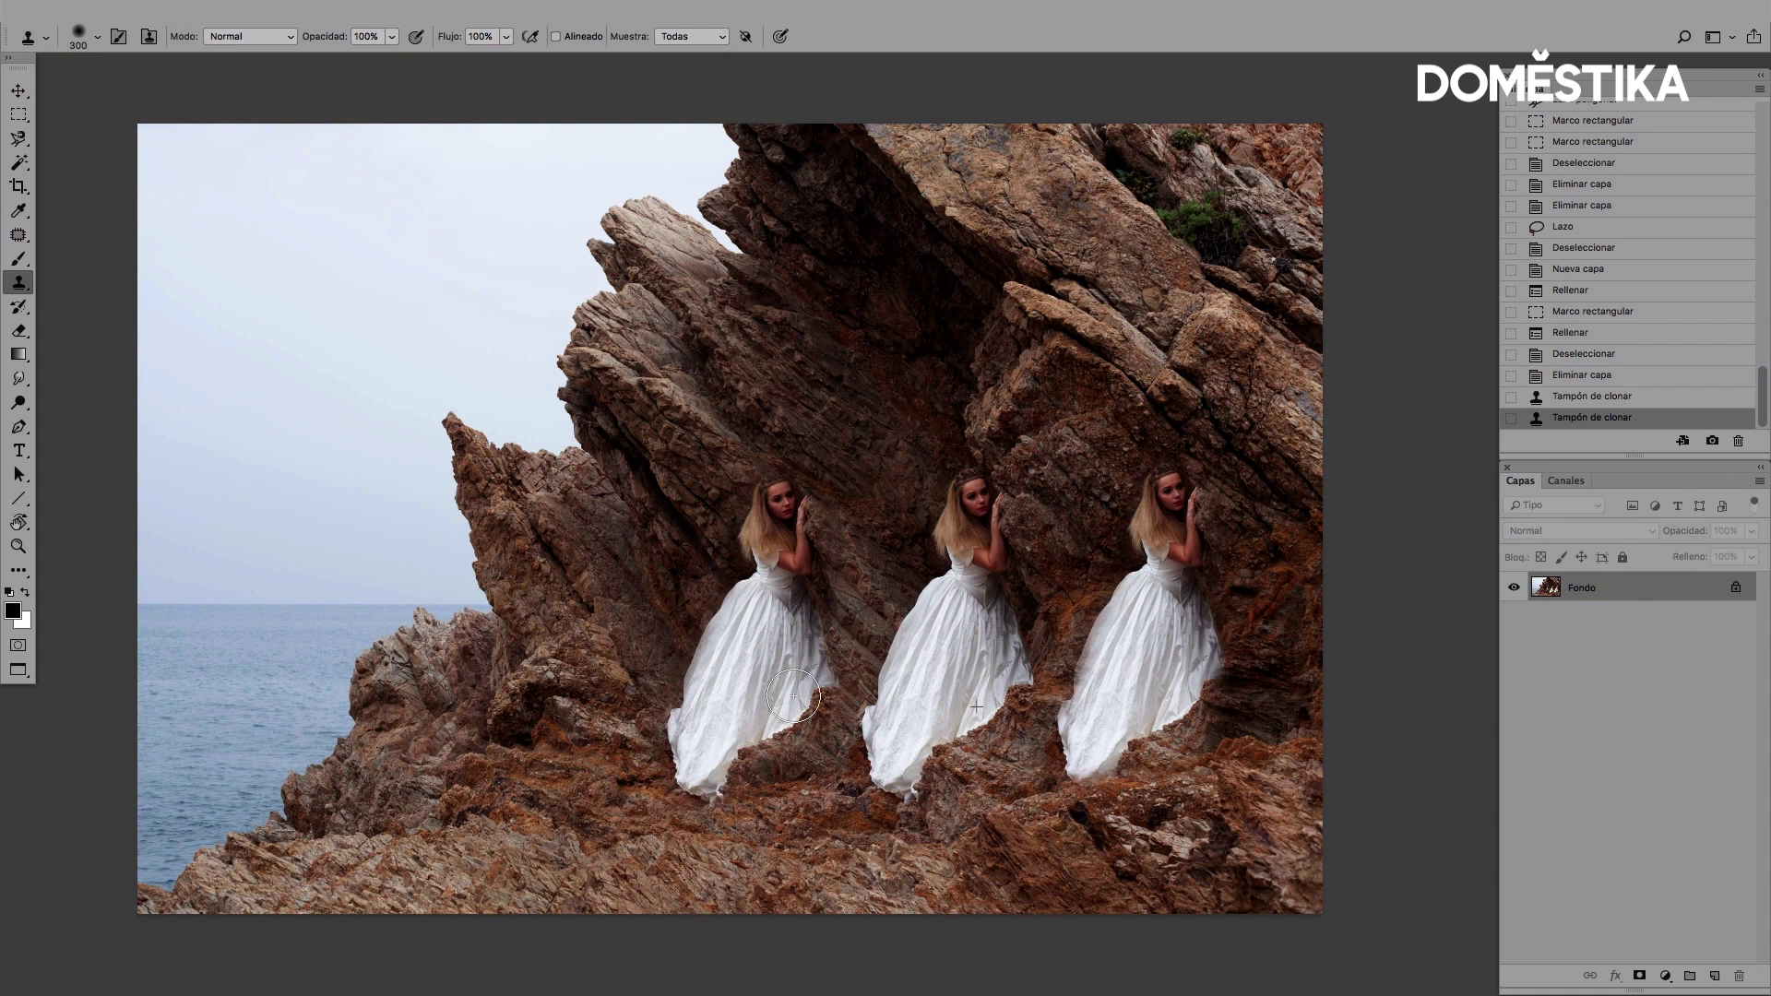
{"action": "left_click", "coordinate": [777, 496]}
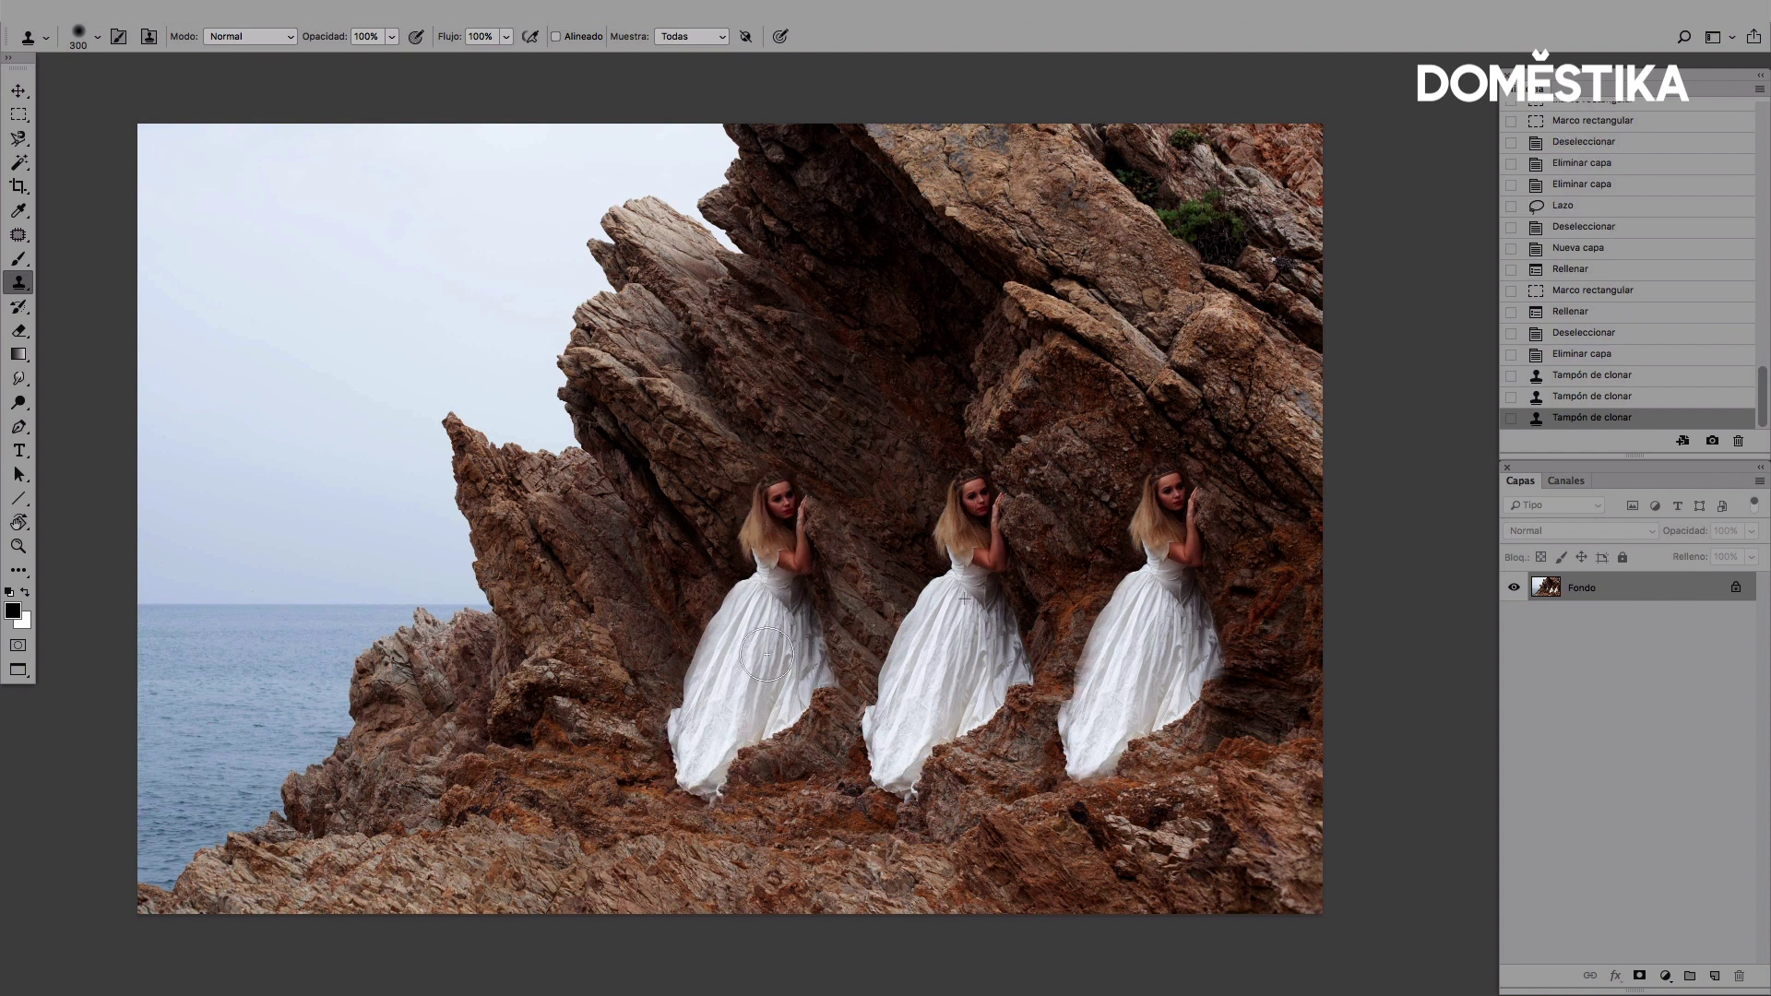